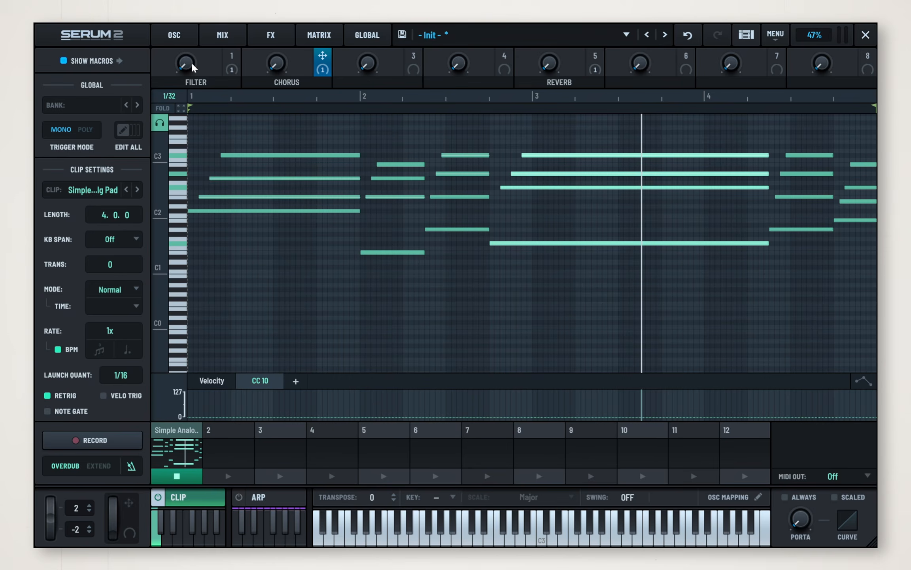
Step: Turn up the Filter, Chorus and Reverb macros to audition the pad while its clip plays
left_click_drag(194, 67, 202, 22)
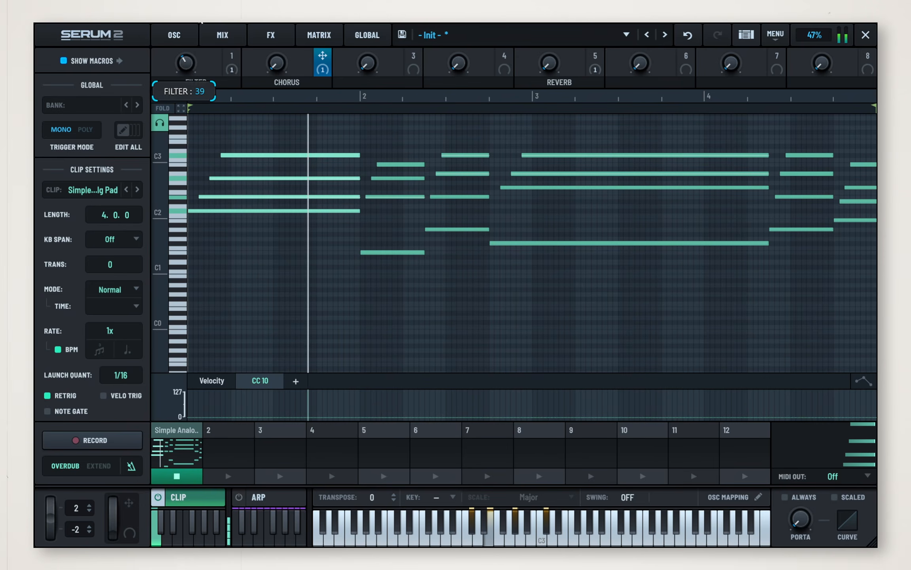
left_click_drag(277, 61, 279, 33)
left_click_drag(545, 66, 558, 26)
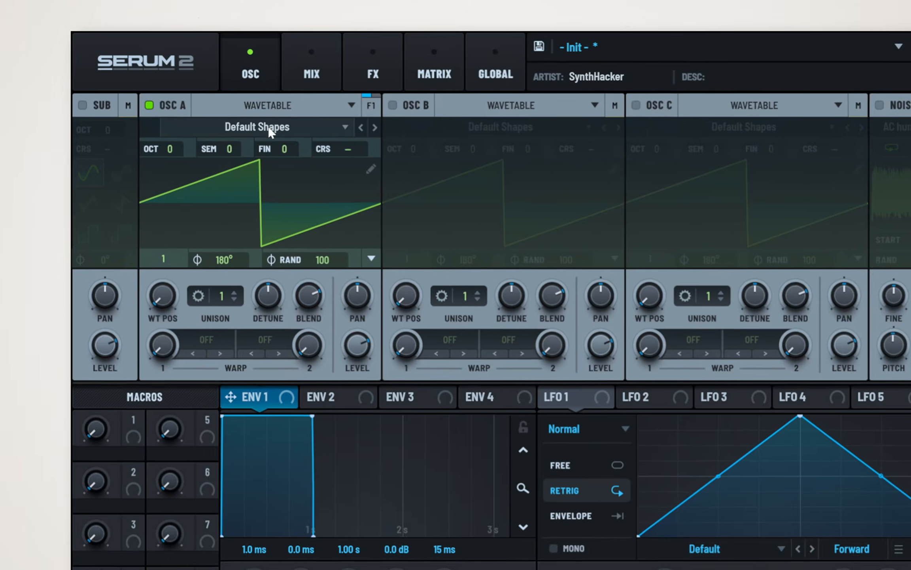
Step: Load the Analog wavetable Jno into oscillator A and move its wavetable position to frame 2
left_click(270, 129)
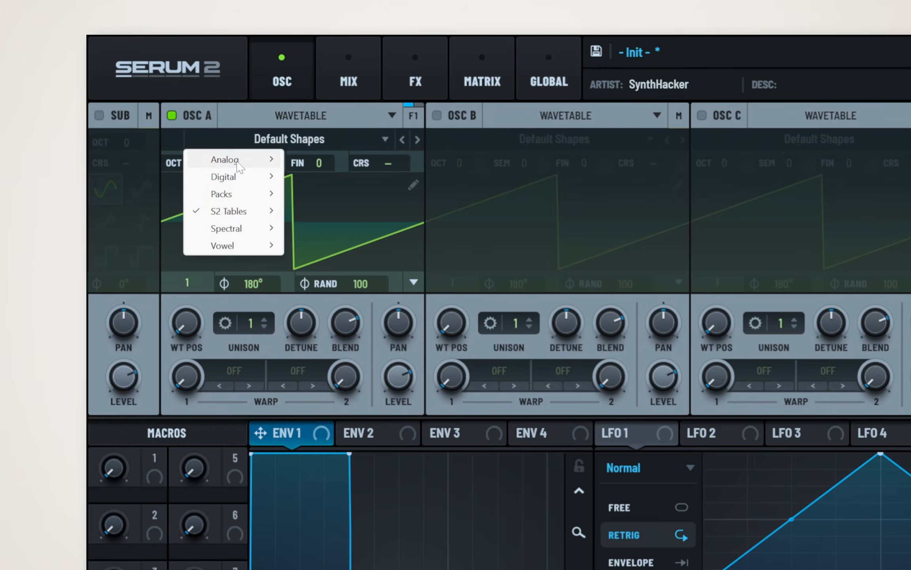
mouse_move(239, 165)
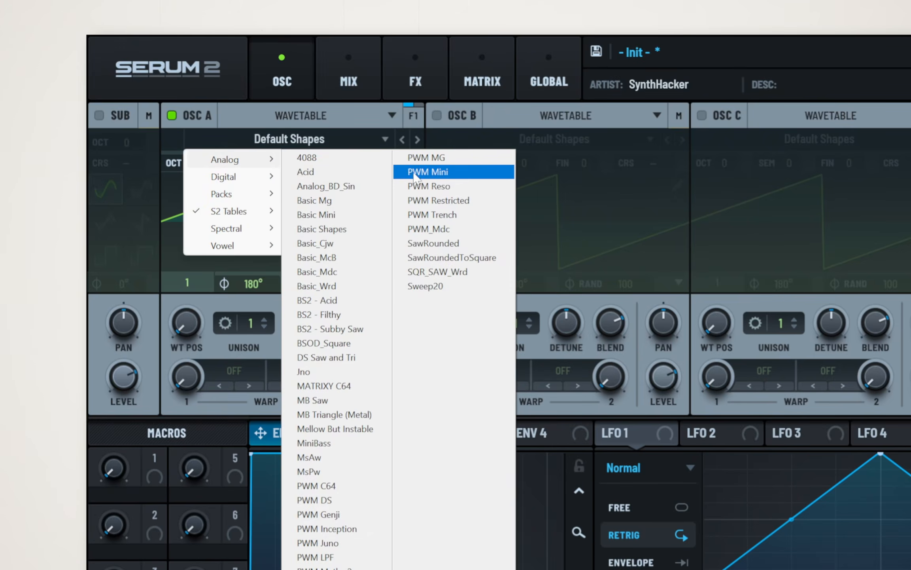
left_click(350, 373)
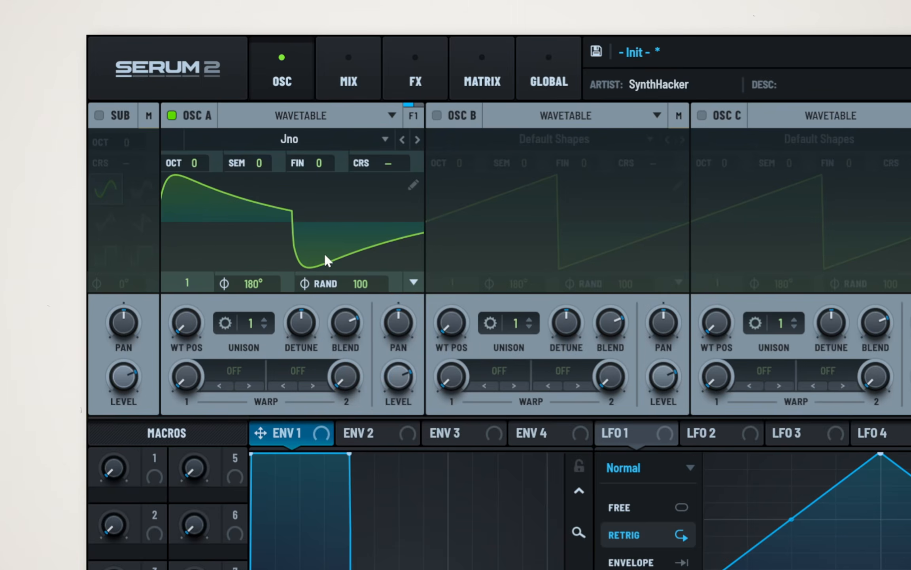
left_click(312, 230)
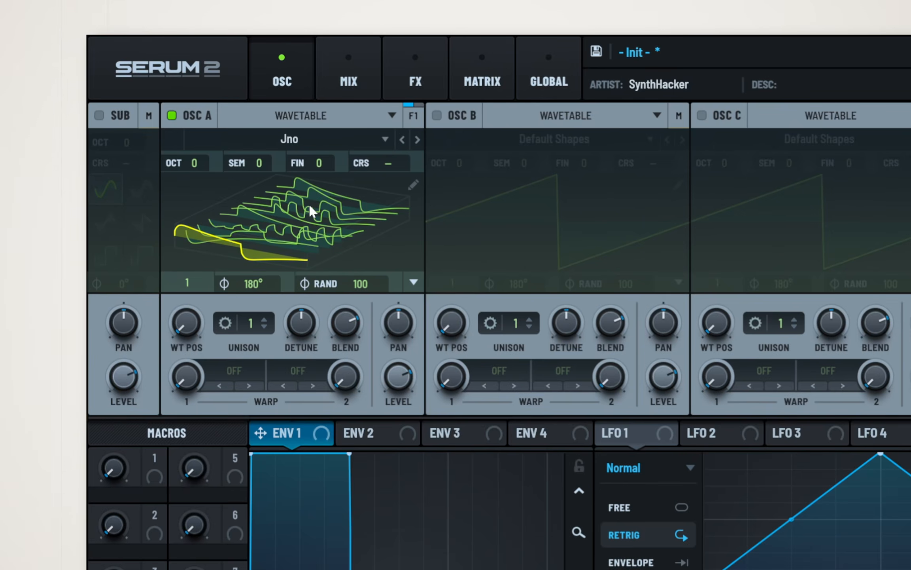
left_click(367, 249)
left_click_drag(183, 322, 187, 305)
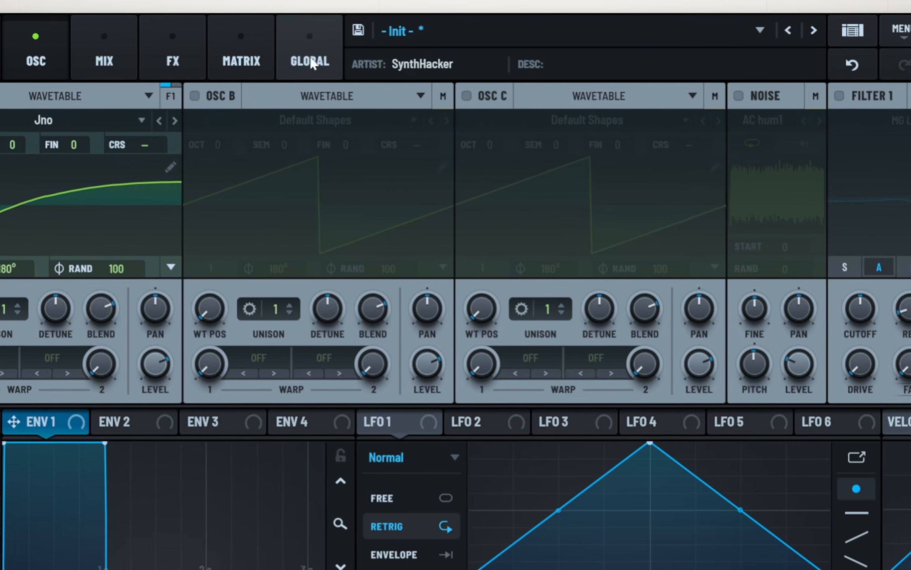
Step: Limit the global voice control to oscillator A and draw pan steps of varying depth alternating between sides across the eight voices
left_click(309, 60)
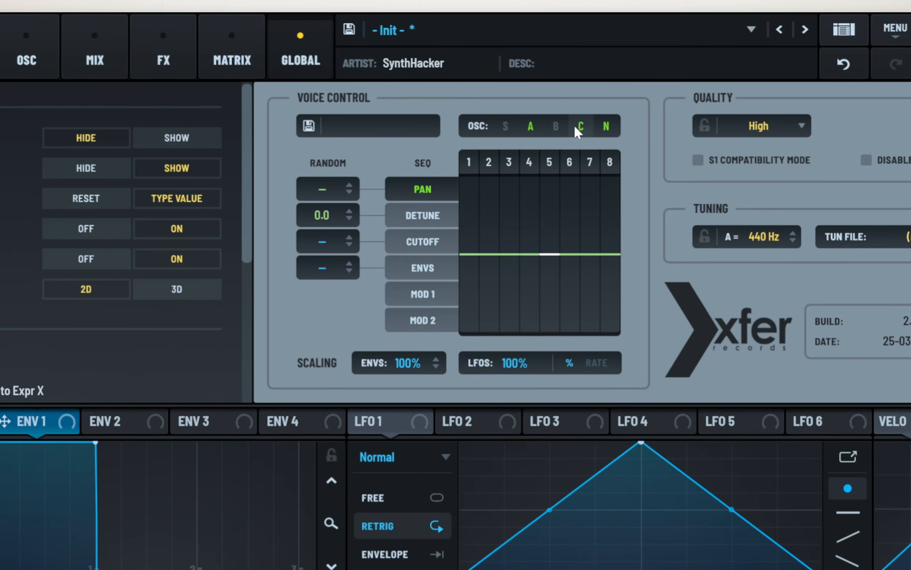
left_click(528, 128)
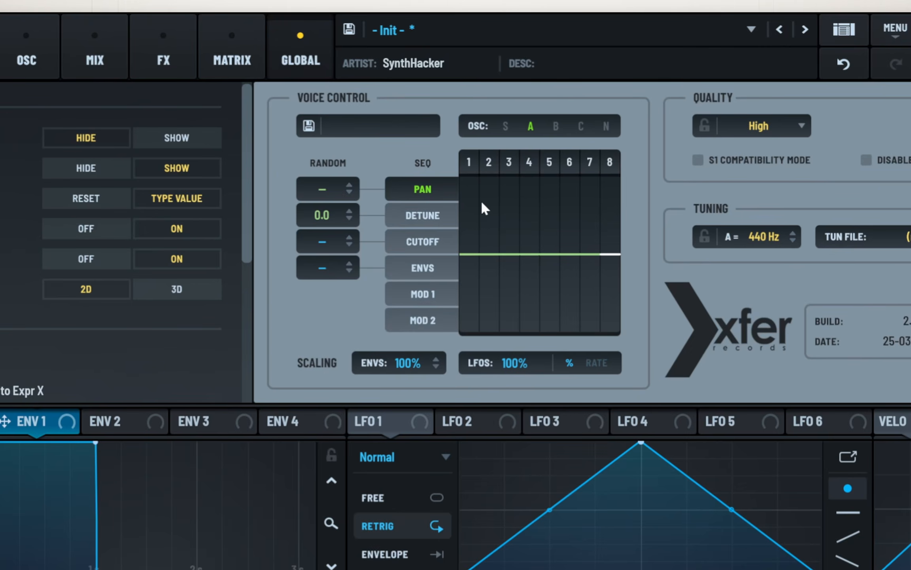
mouse_move(471, 256)
left_mouse_down()
mouse_move(479, 179)
mouse_move(490, 264)
mouse_move(508, 244)
mouse_move(545, 311)
mouse_move(539, 276)
mouse_move(565, 237)
mouse_move(579, 264)
mouse_move(606, 248)
mouse_move(589, 137)
mouse_move(611, 328)
left_mouse_up()
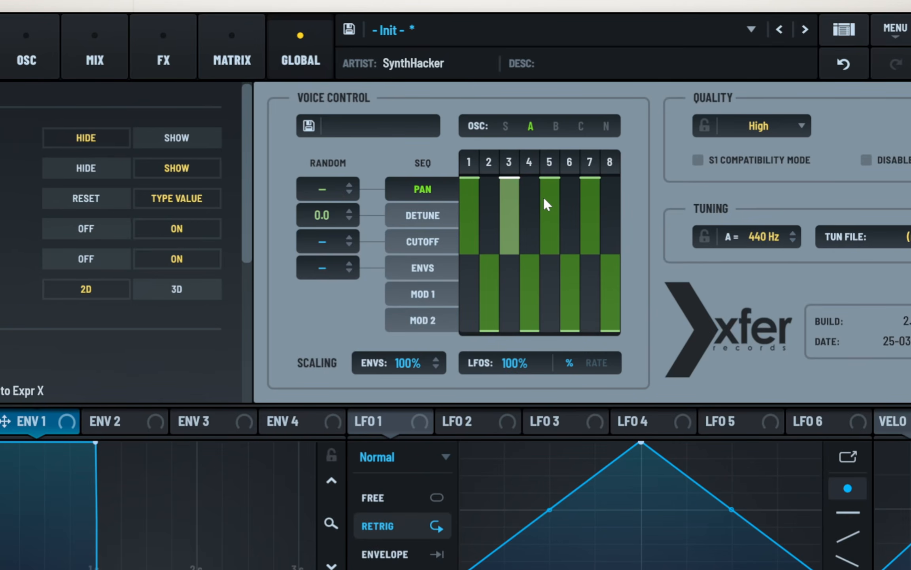
mouse_move(466, 195)
left_mouse_down()
mouse_move(490, 278)
mouse_move(573, 321)
mouse_move(609, 320)
mouse_move(636, 249)
left_mouse_up()
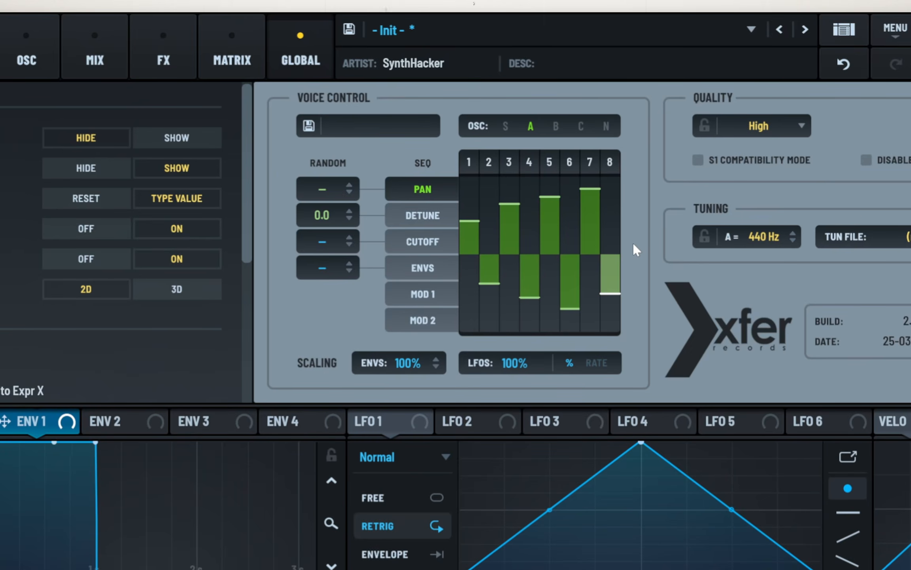
Step: Set the voice control's random pan to 30% and its random detune to 10.1 cents
left_click_drag(327, 190, 338, 131)
left_click(429, 222)
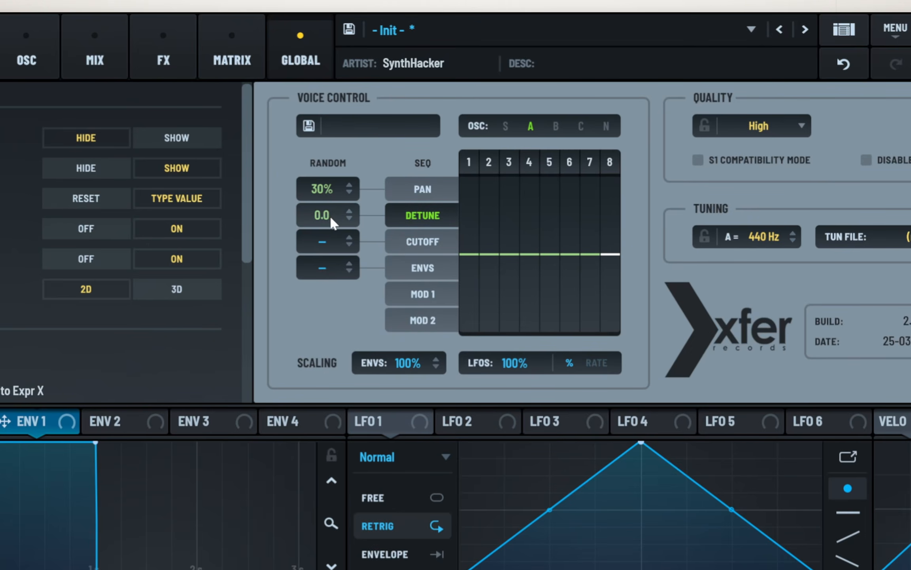
left_click_drag(322, 214, 341, 40)
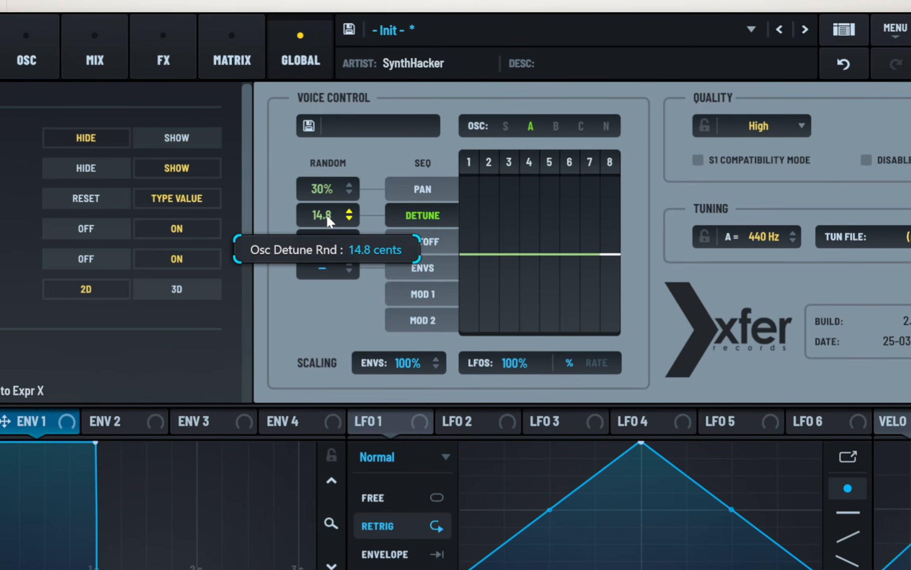
left_click_drag(337, 211, 348, 115)
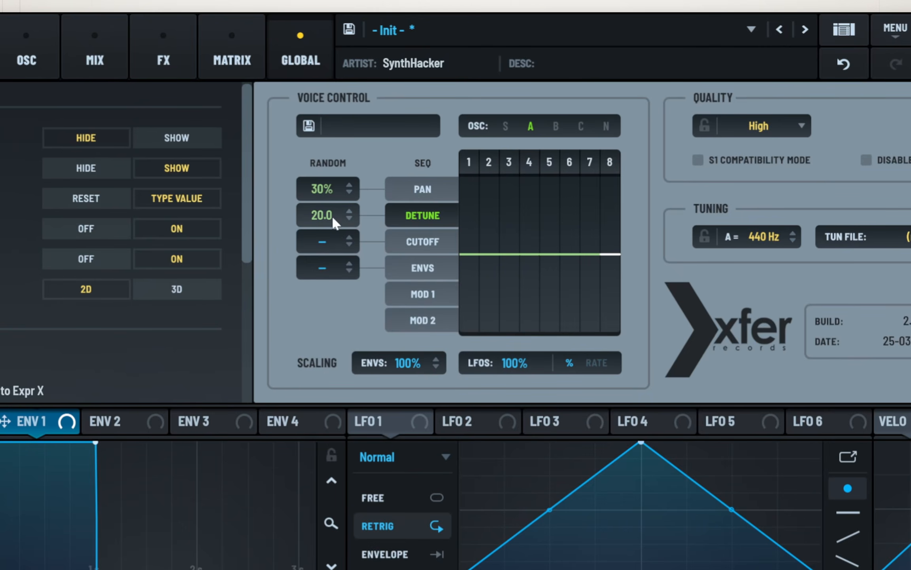
left_click_drag(332, 217, 341, 352)
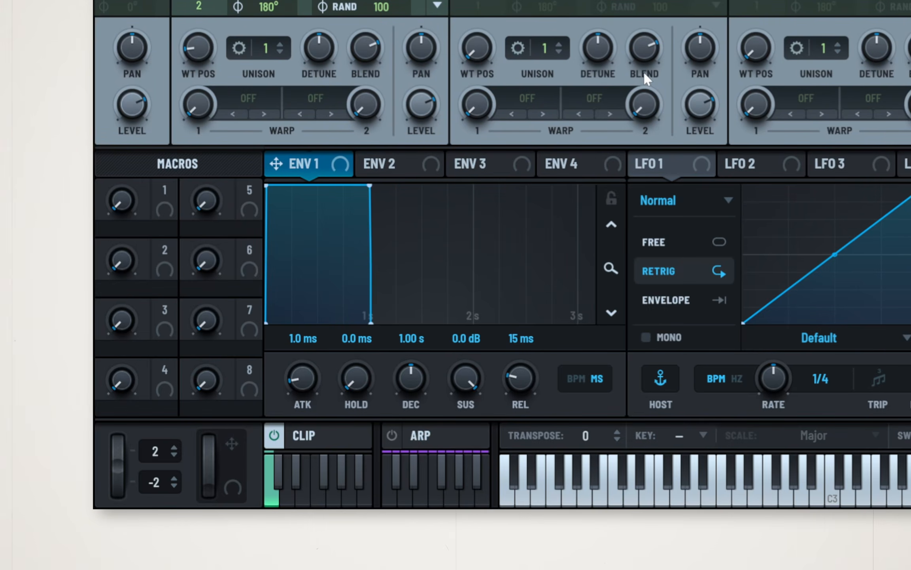
Step: Shape envelope 1 with a 59 ms attack, 1.52 s decay, -2.0 dB sustain and 120 ms release
left_click_drag(373, 187, 442, 199)
left_click_drag(304, 376, 310, 351)
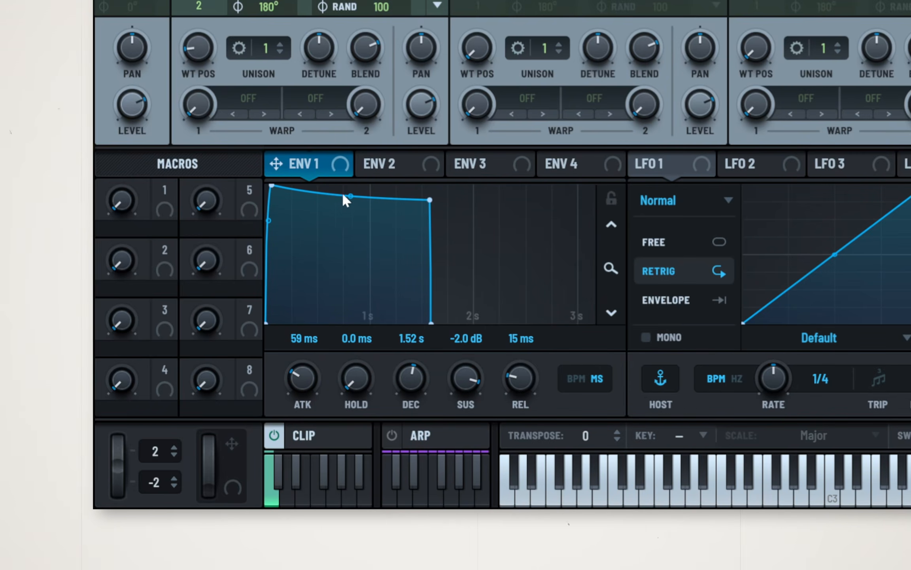
mouse_move(519, 376)
left_mouse_down()
mouse_move(524, 366)
mouse_move(522, 379)
left_mouse_up()
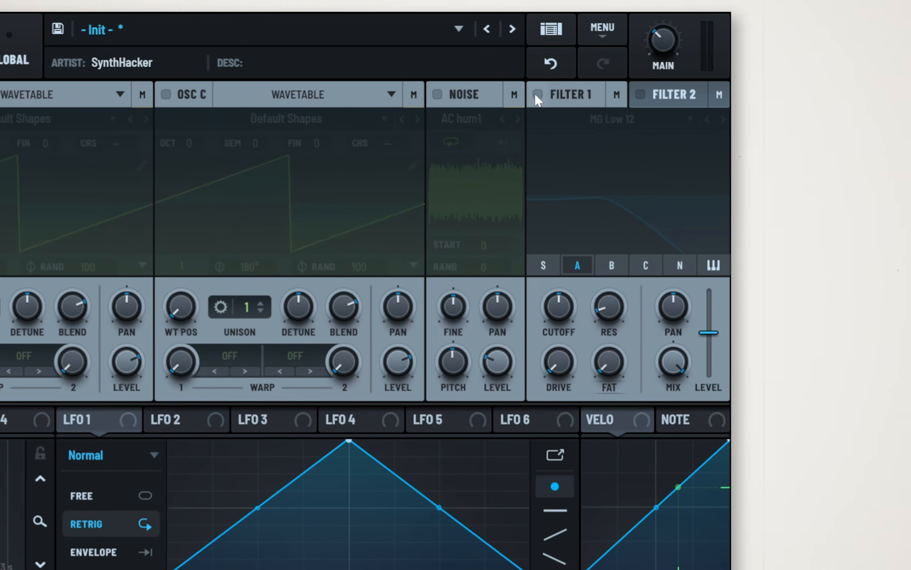
Step: Enable Filter 1 on oscillator A, keep the MG Low 12 type and raise its cutoff moderately
left_click(538, 95)
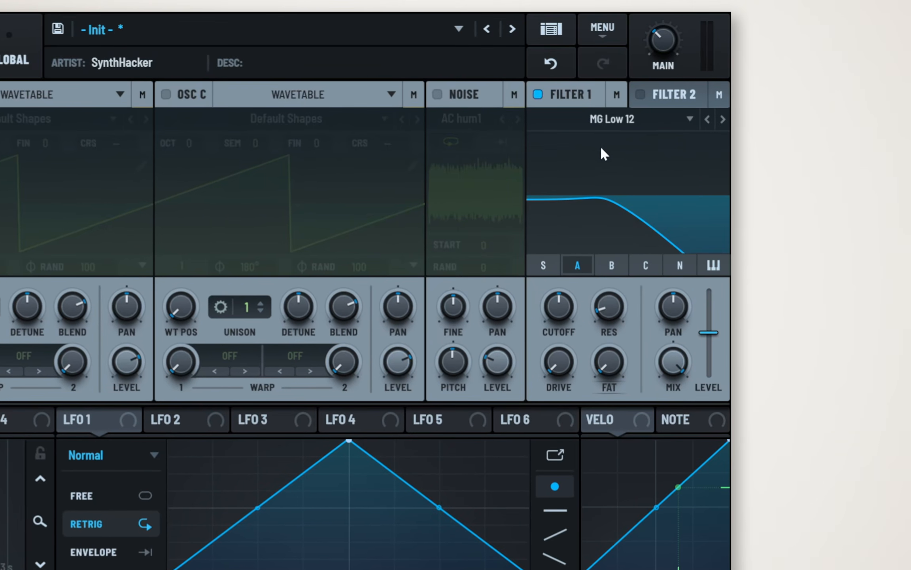
left_click(638, 119)
mouse_move(601, 141)
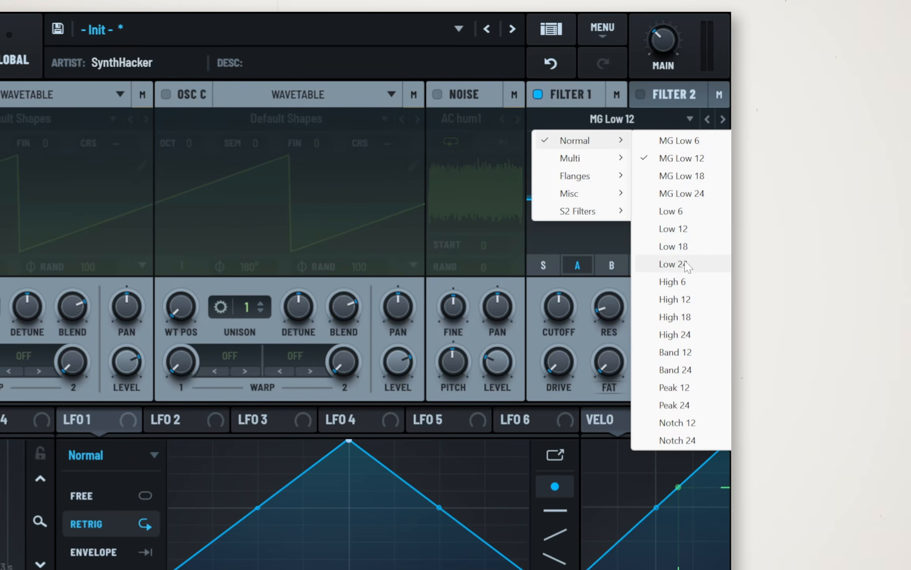
left_click(600, 233)
mouse_move(557, 309)
left_mouse_down()
mouse_move(565, 257)
mouse_move(570, 297)
left_mouse_up()
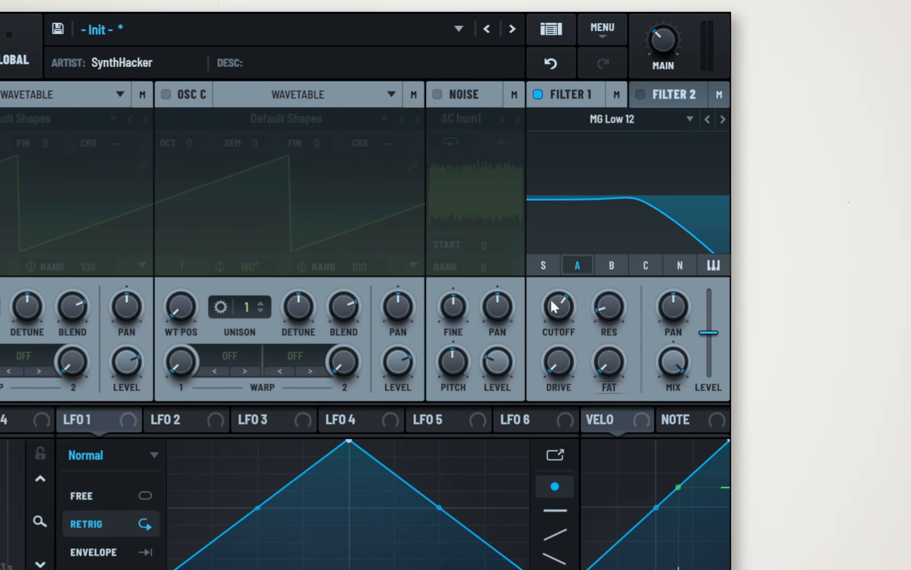
Step: Enable the noise oscillator and choose White from its color noises
left_click(437, 94)
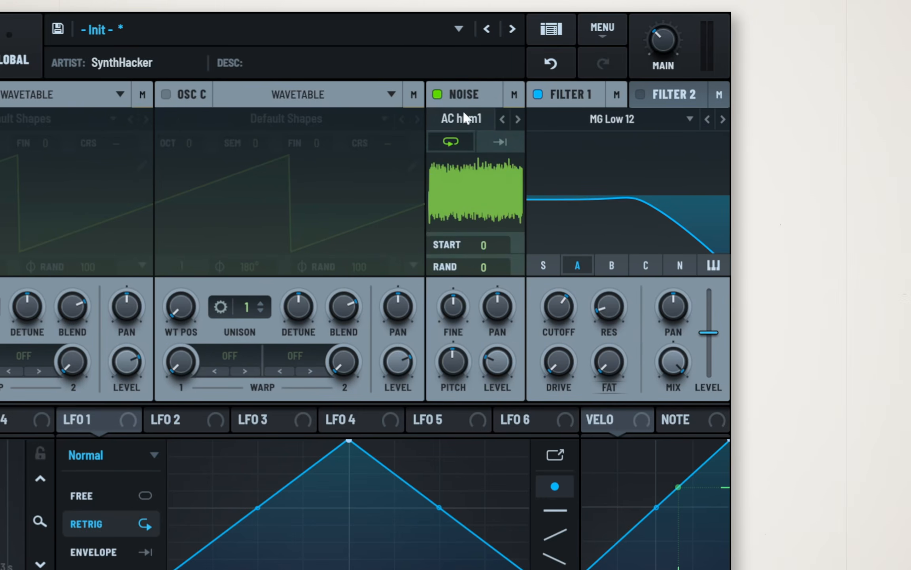
left_click(465, 123)
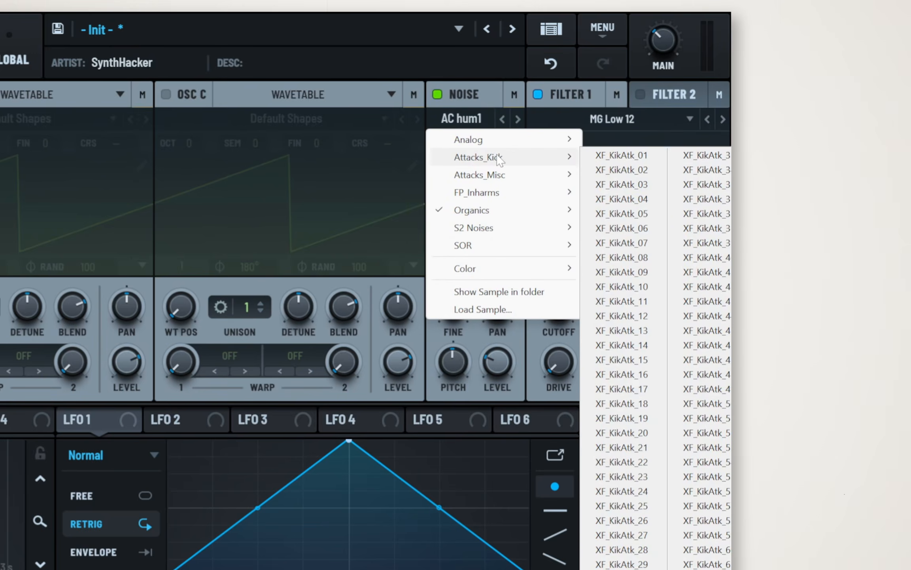
mouse_move(525, 268)
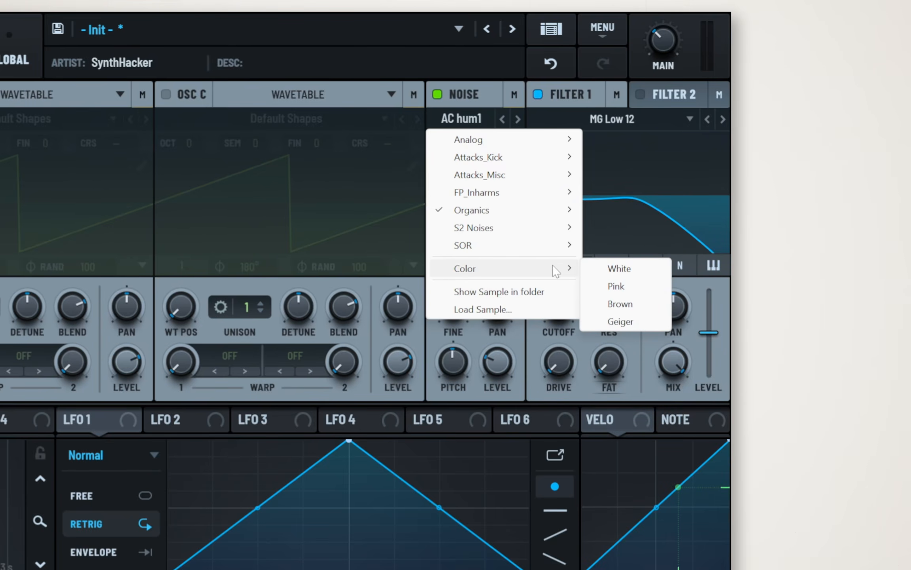
left_click(617, 268)
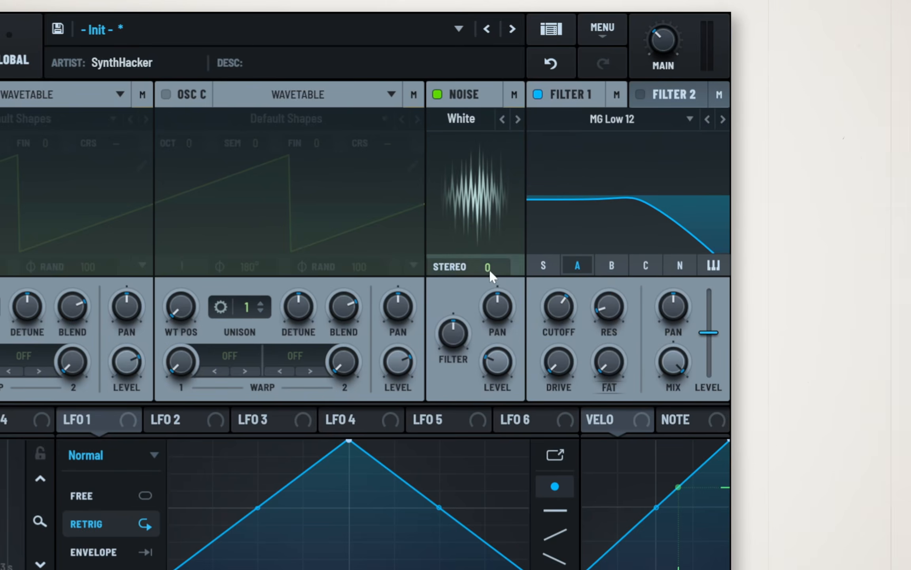
Step: Bypass Filter 1 and raise the noise oscillator's level and its own filter to brighten the noise
left_click(538, 94)
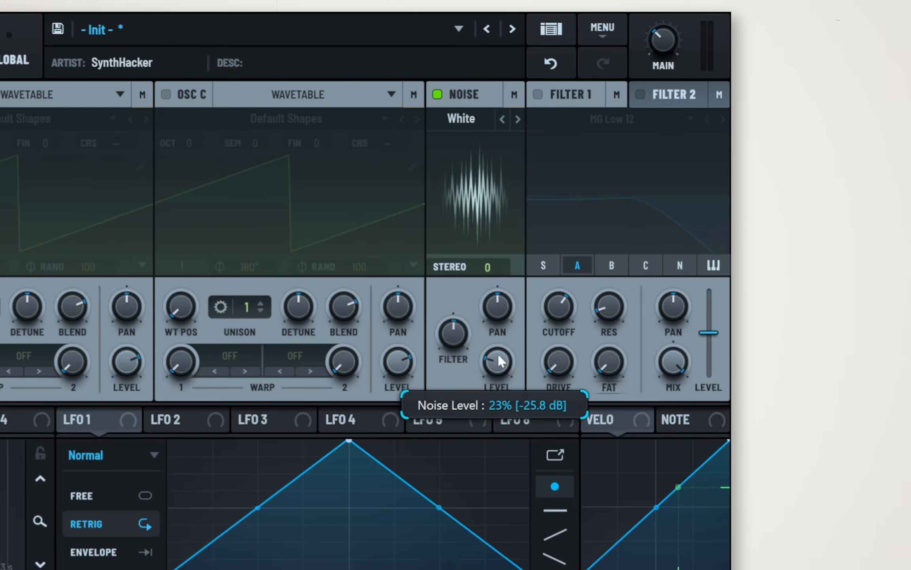
left_click_drag(501, 370, 516, 319)
left_click_drag(452, 340, 470, 318)
left_click_drag(496, 358, 493, 370)
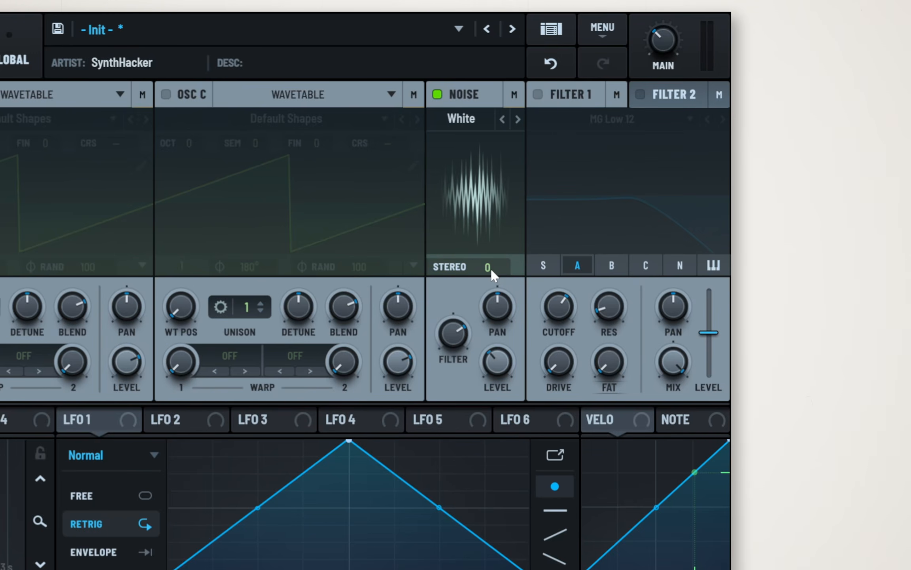
Step: Try the white noise with a stereo width of 100 and return it to 0
left_click_drag(490, 268, 494, 12)
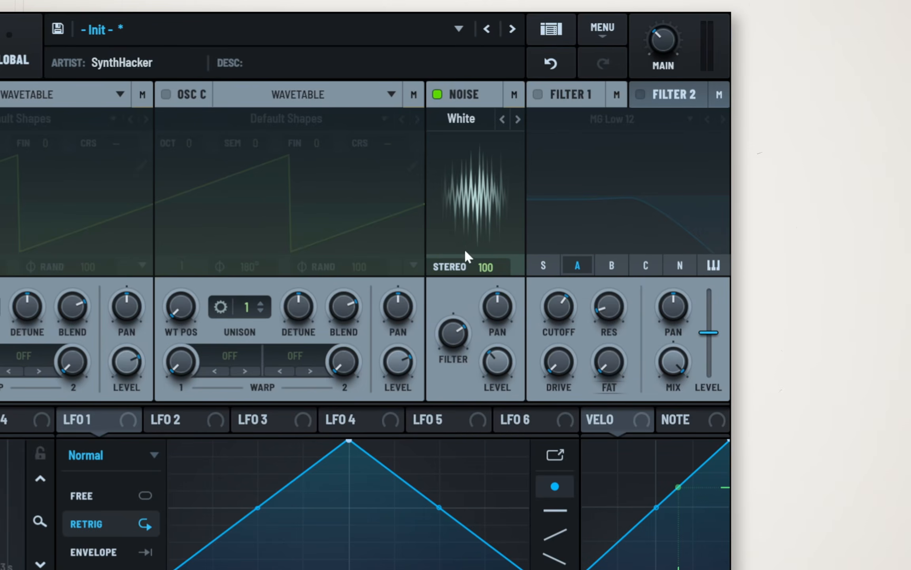
left_click_drag(481, 265, 487, 541)
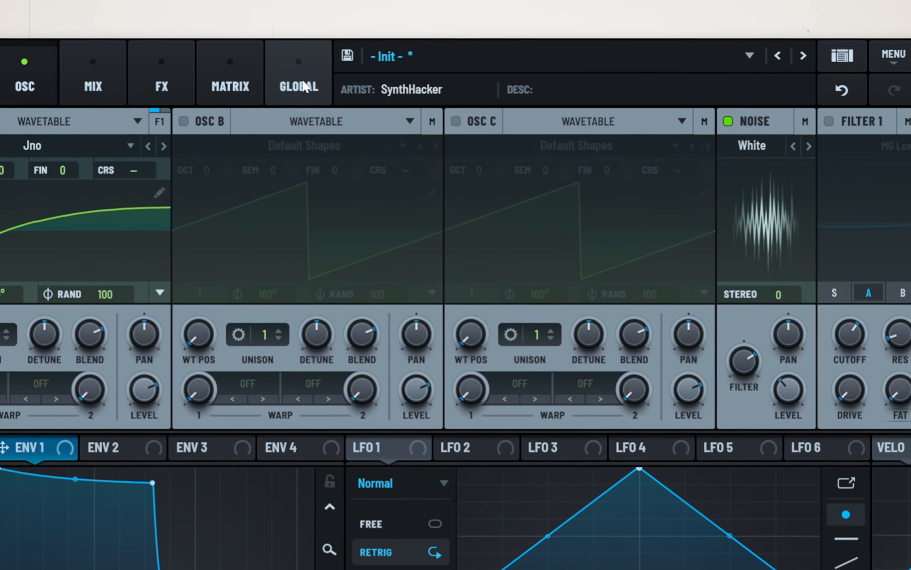
Step: Include the noise oscillator in the global voice control and bring up the pan sequence
left_click(177, 74)
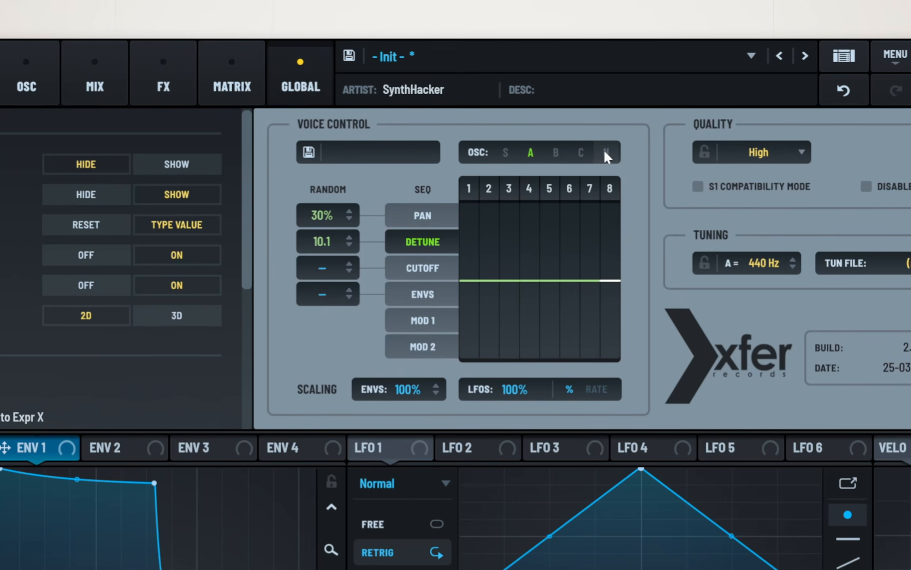
left_click(599, 157)
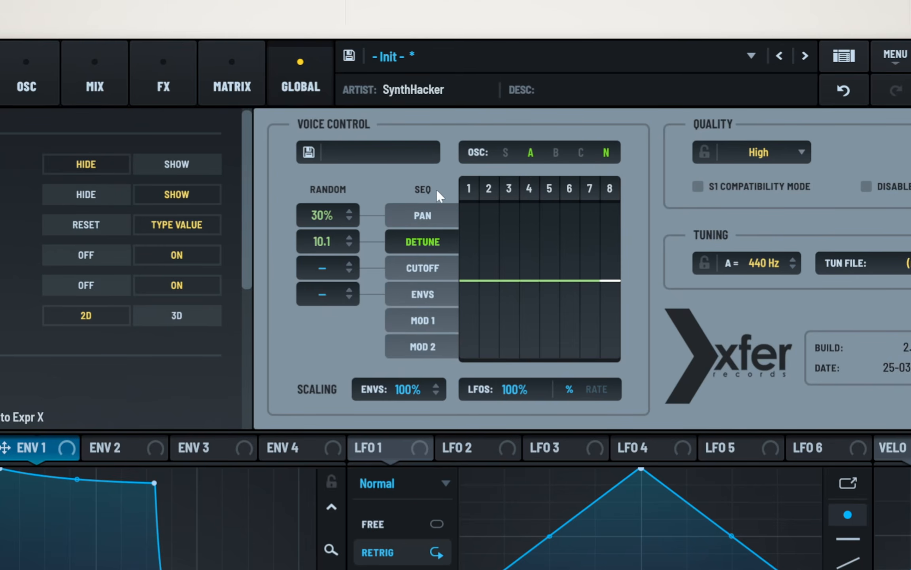
left_click(423, 215)
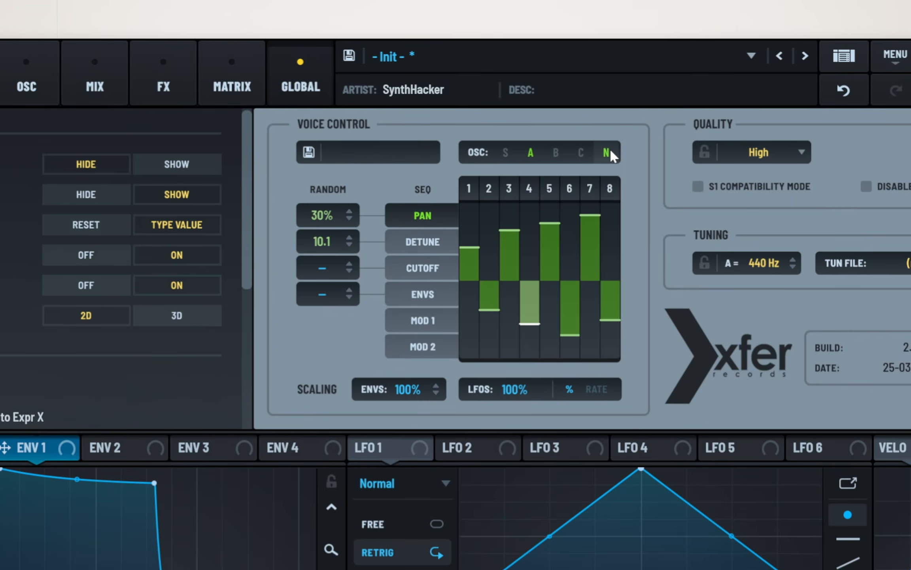
Step: Turn Filter 1 back on and route the noise oscillator through it
left_click(26, 83)
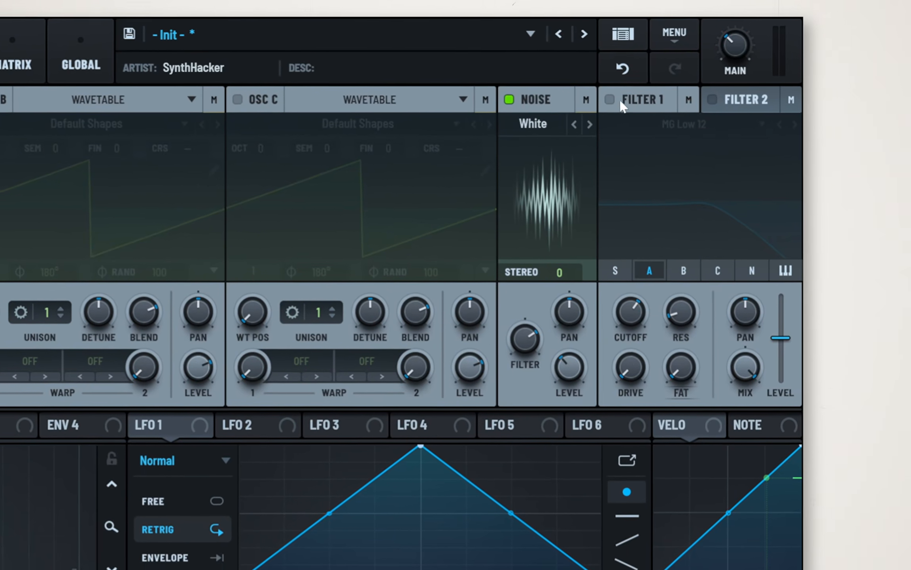
left_click(610, 99)
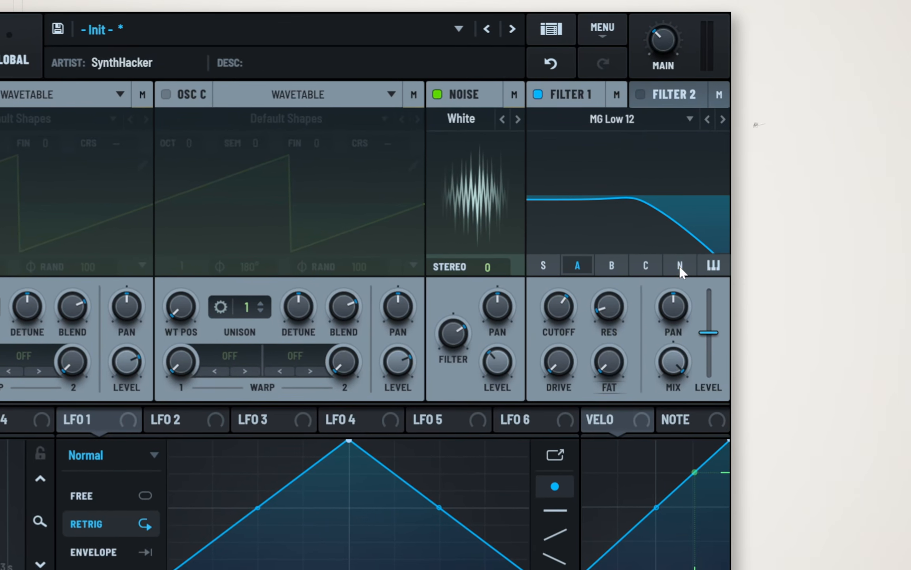
left_click(680, 265)
Step: Fine-tune Filter 1's cutoff and raise its resonance slightly
left_click_drag(551, 307, 581, 275)
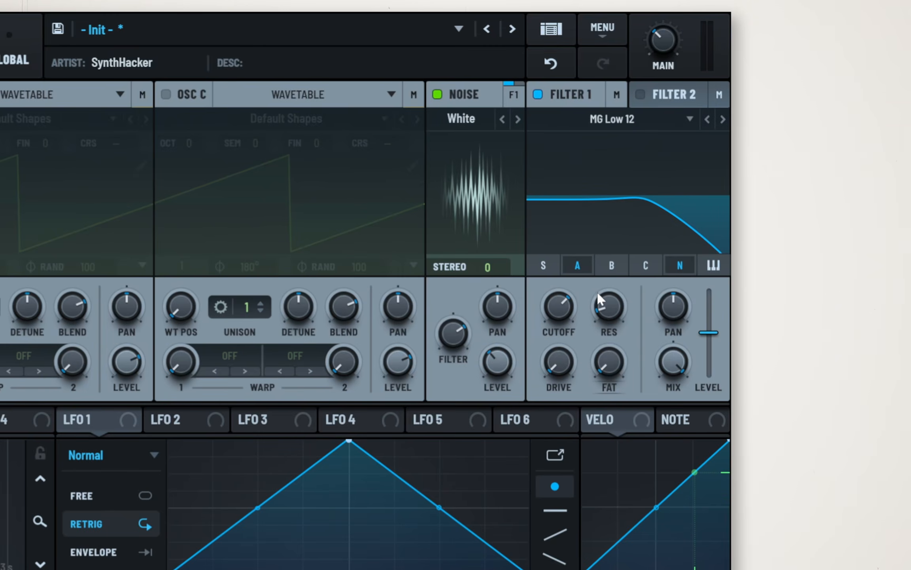
left_click_drag(609, 312, 560, 302)
left_click_drag(609, 312, 611, 286)
left_click_drag(556, 317, 576, 371)
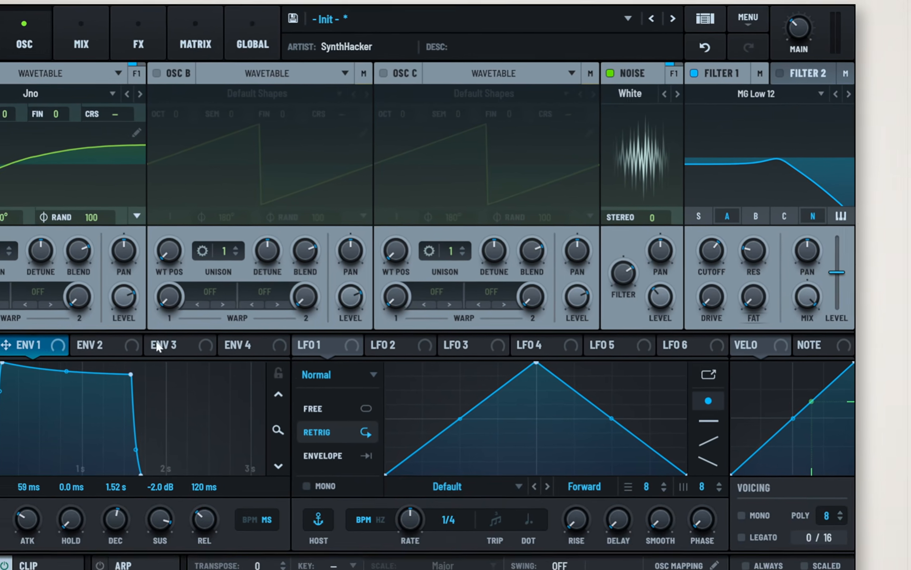
Step: Shape Envelope 2 with 1.07 s decay, 33% sustain and 177 ms release, and assign it to Filter 1's cutoff
left_click(221, 312)
left_click_drag(203, 328, 208, 372)
left_click_drag(325, 476, 325, 453)
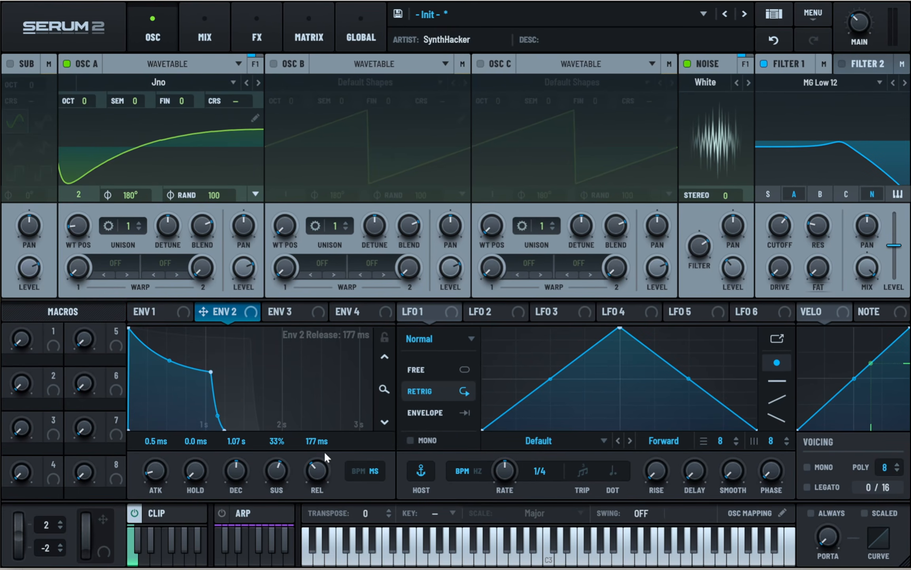
left_click_drag(203, 312, 763, 271)
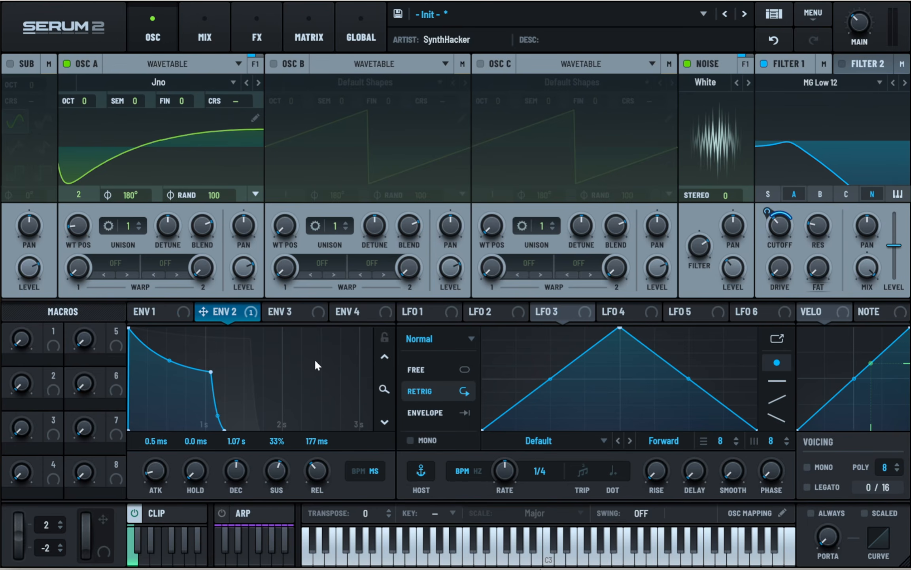
Step: Set Envelope 2 to 66 ms attack, 1.60 s decay and 75% sustain, and adjust Filter 1's cutoff and its modulation amount
left_click_drag(213, 371, 253, 341)
left_click_drag(151, 472, 166, 446)
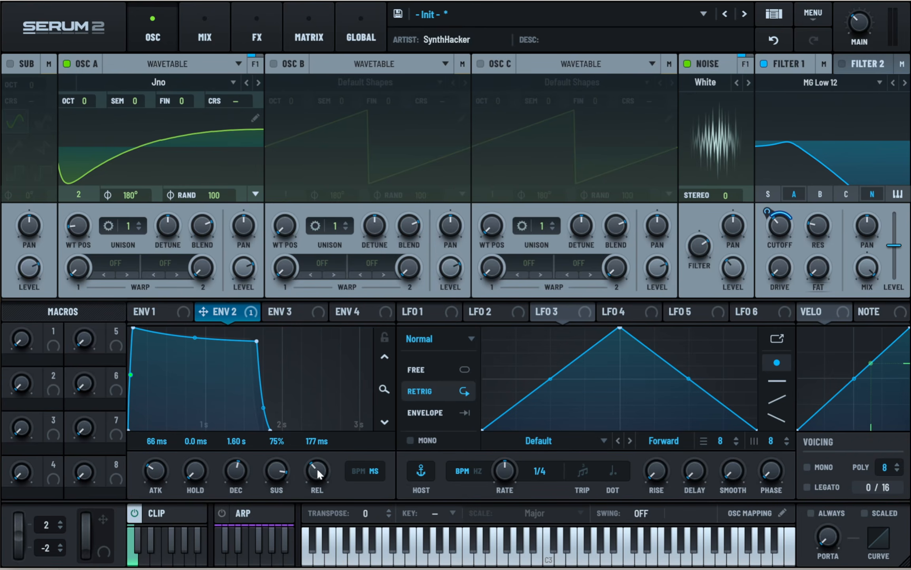
left_click_drag(767, 212, 775, 190)
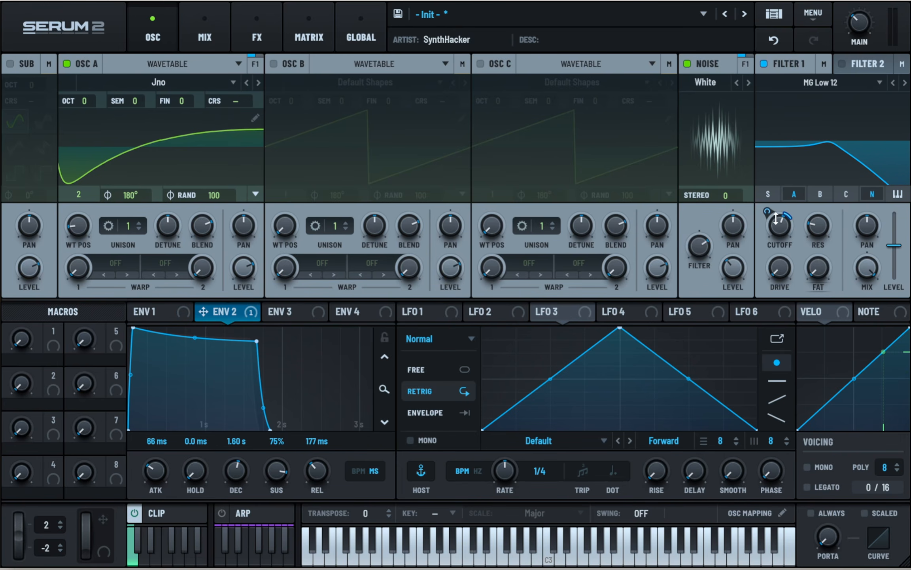
left_click_drag(778, 228, 777, 262)
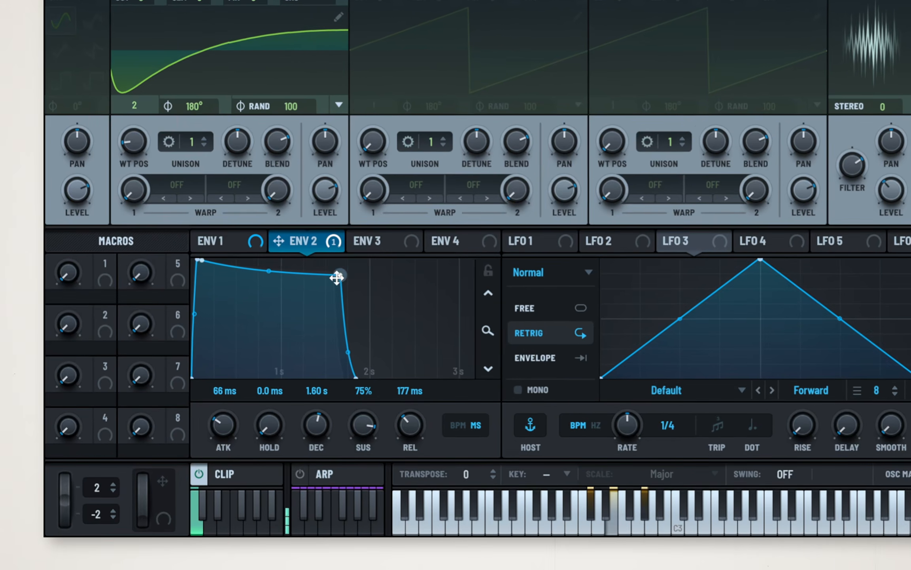
Step: Try a shorter Envelope 2 decay of 879 ms, and settle on 1.61 s decay, 66% sustain and 473 ms release
left_click_drag(257, 341, 251, 345)
left_click_drag(429, 205, 324, 250)
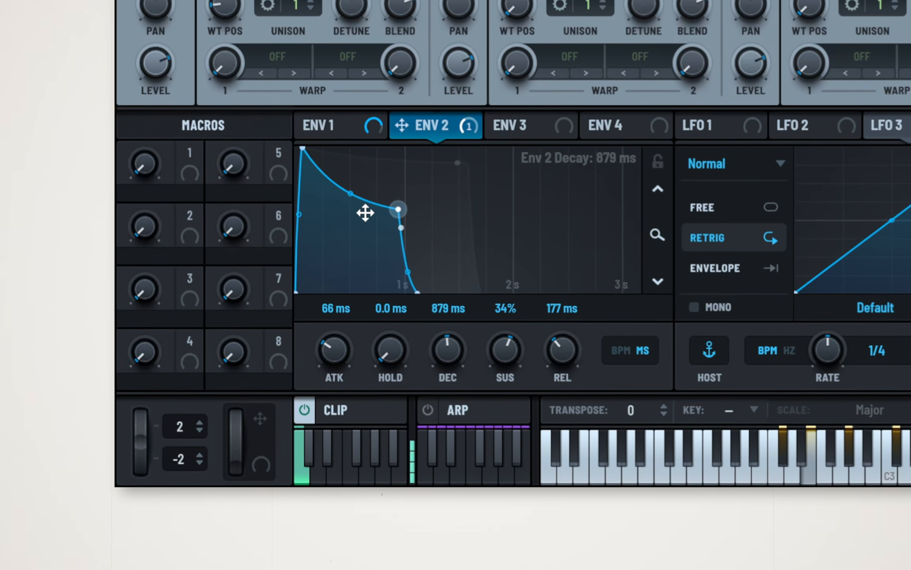
left_click_drag(357, 220, 478, 175)
left_click_drag(561, 349, 566, 337)
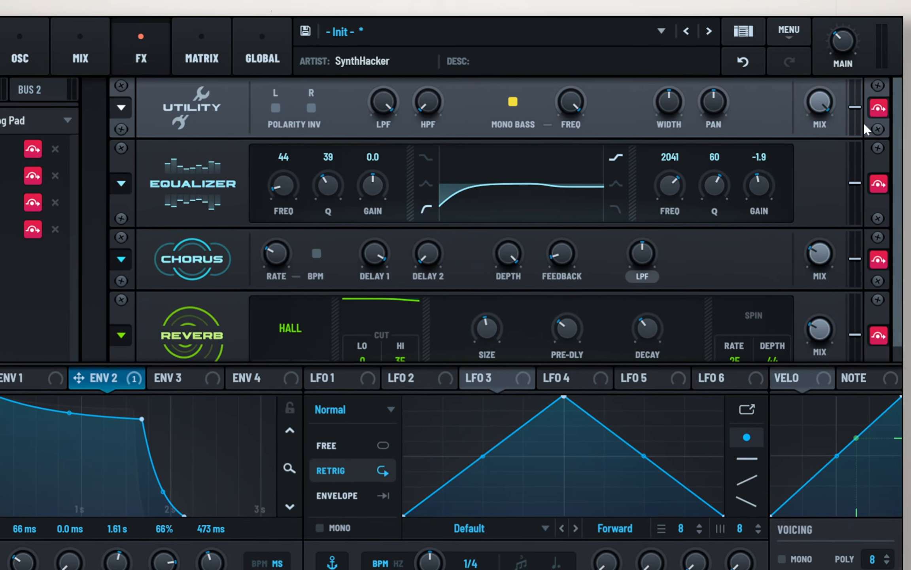
Step: Enable the Utility effect, audition its mono bass frequency at minimum, and return it to maximum
left_click(879, 109)
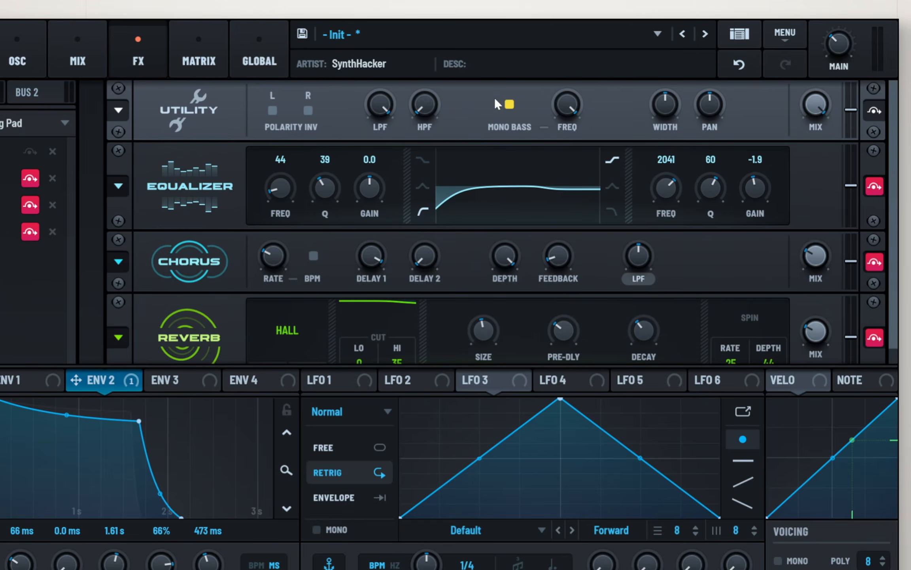
left_click_drag(568, 105, 570, 321)
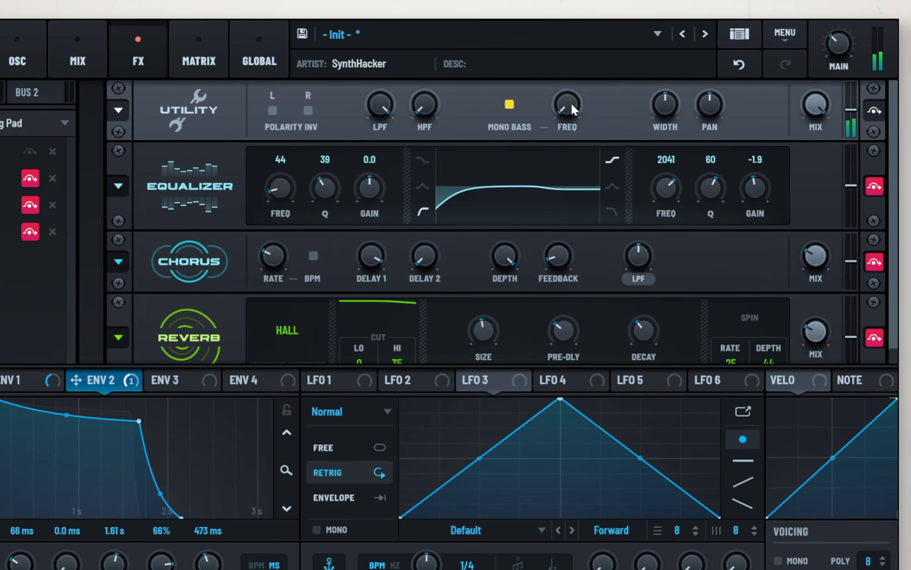
mouse_move(569, 108)
left_mouse_down()
mouse_move(564, 63)
mouse_move(580, 83)
mouse_move(568, 70)
mouse_move(575, 34)
mouse_move(574, 110)
left_mouse_up()
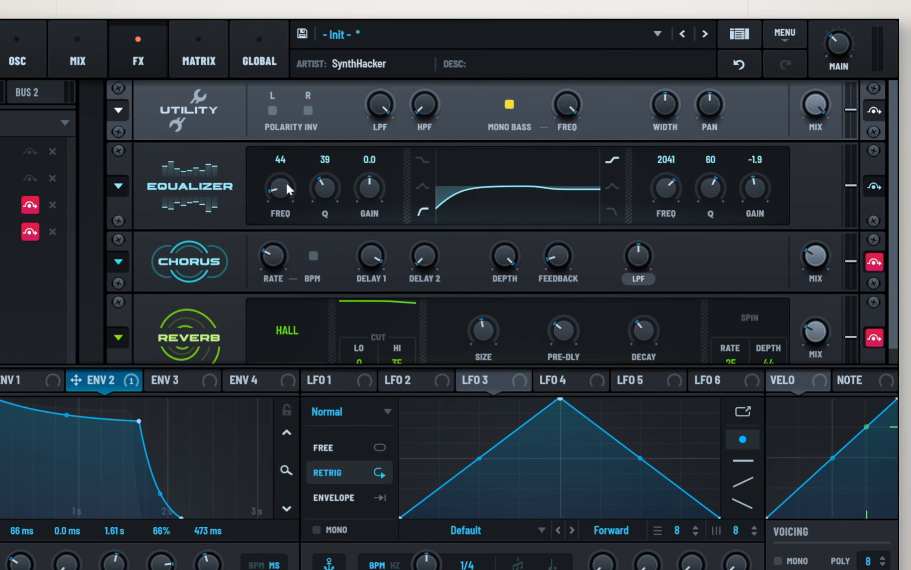
Step: Enable the equalizer, try its low cut at 114 Hz, and set it to 101 Hz
left_click_drag(283, 196, 379, 156)
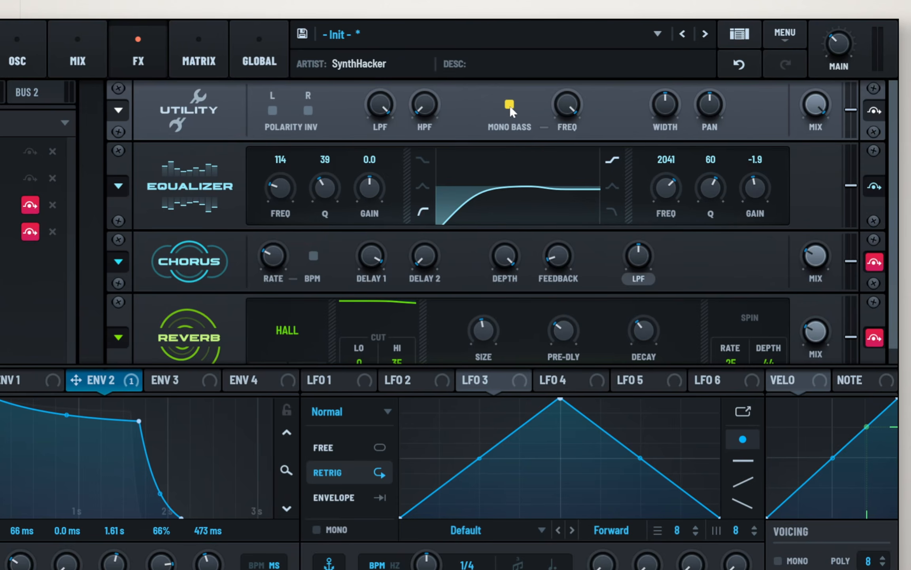
left_click_drag(282, 196, 300, 210)
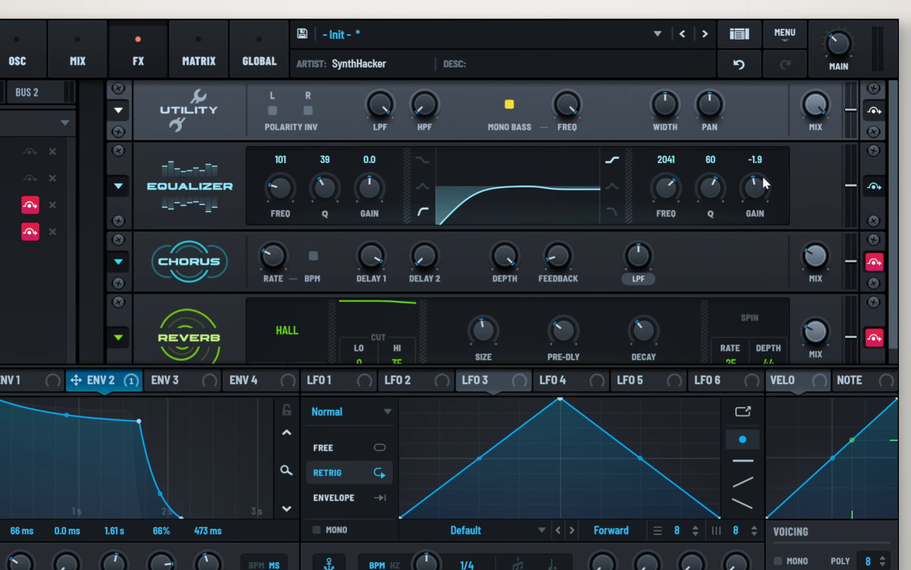
Step: Enable the chorus, raise its mix slightly, and turn up the main output volume
left_click(32, 59)
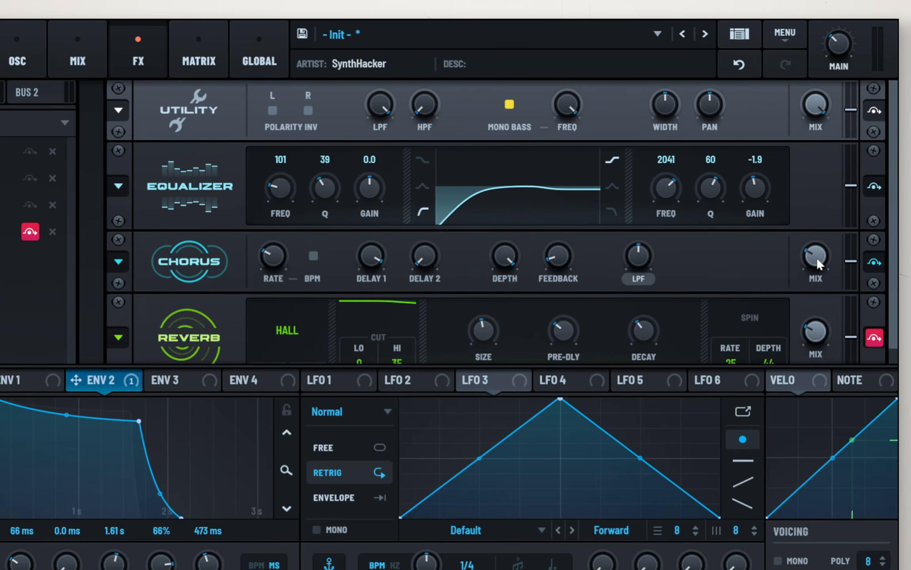
mouse_move(817, 264)
left_mouse_down()
mouse_move(822, 299)
mouse_move(817, 166)
mouse_move(826, 265)
left_mouse_up()
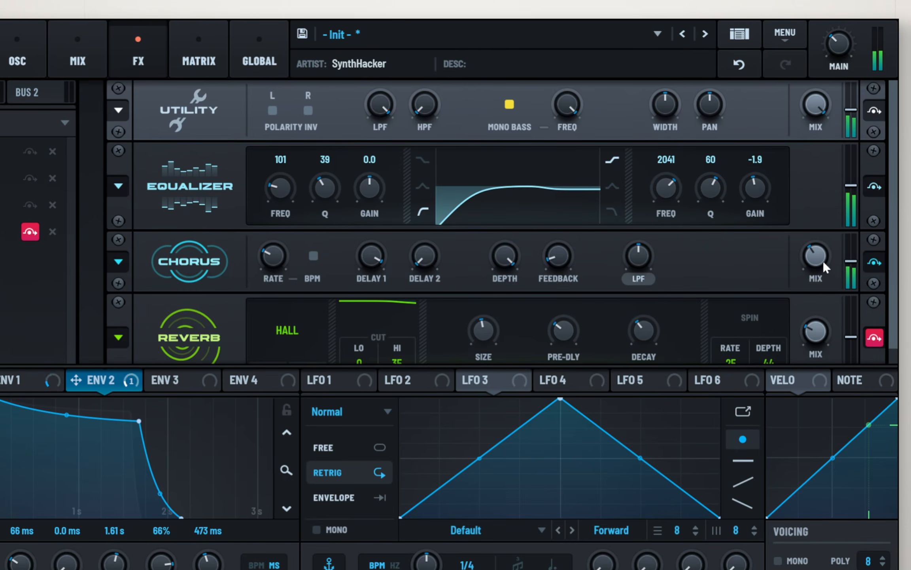
left_click_drag(839, 45, 850, 23)
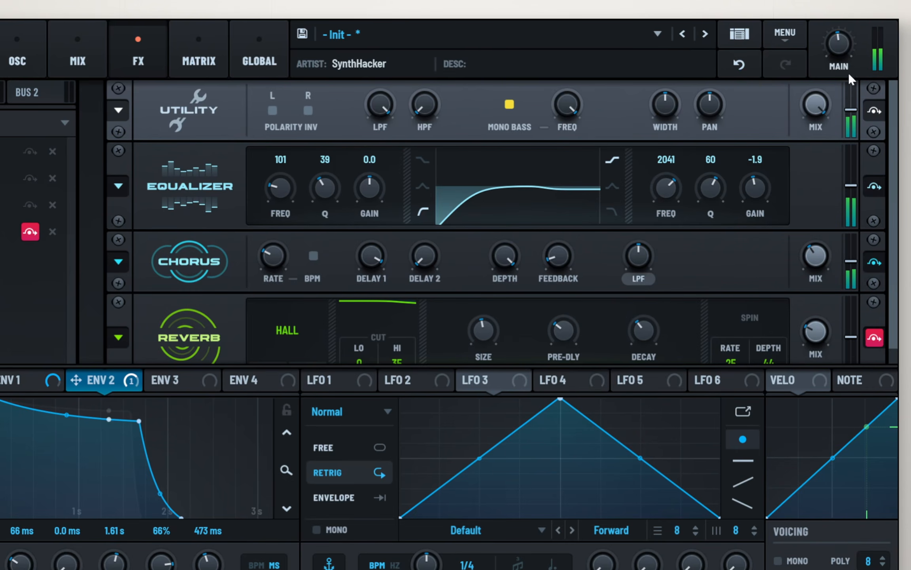
Step: Enable the Hall reverb, browse its factory presets, set its spin depth to 43, and fine-tune its decay and mix
scroll(828, 278, "up", 4)
scroll(813, 293, "down", 1)
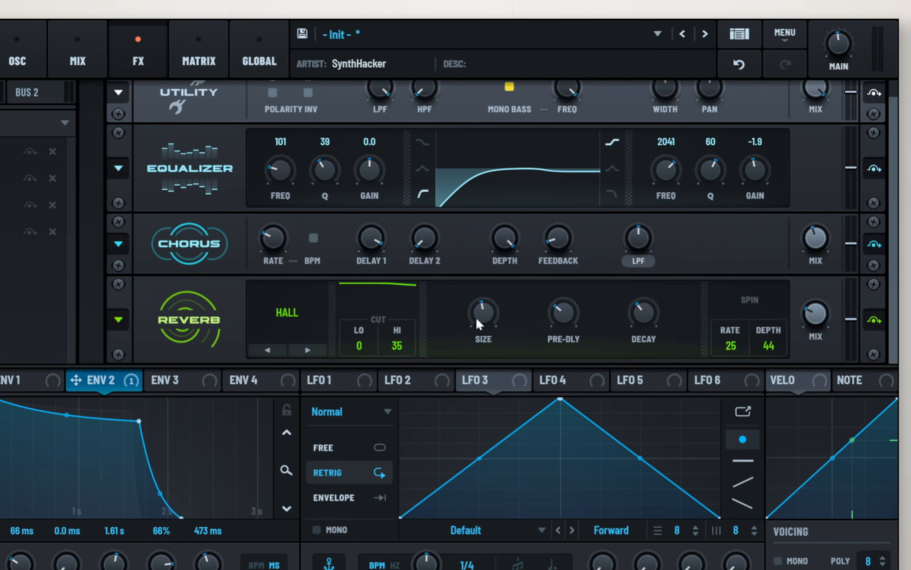
left_click(118, 321)
mouse_move(127, 322)
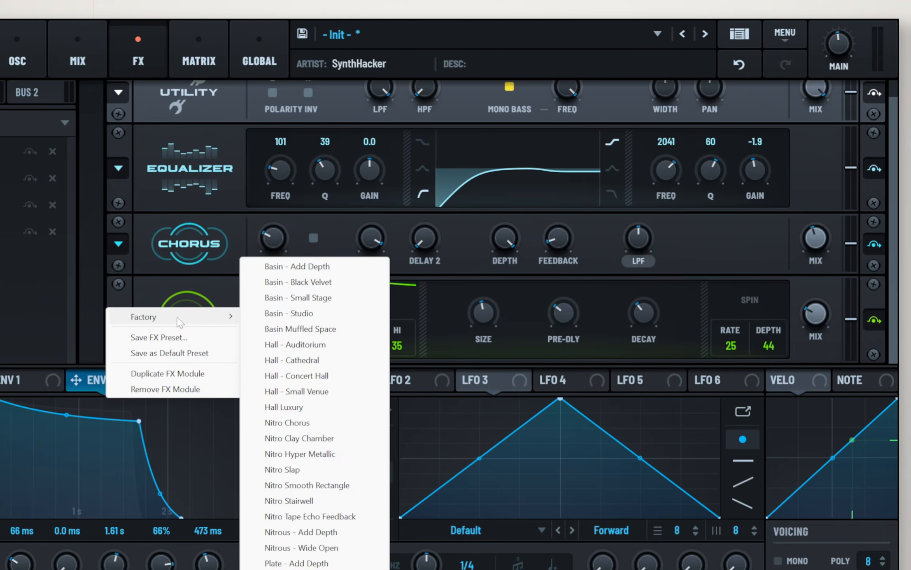
left_click(324, 412)
left_click_drag(769, 346, 775, 419)
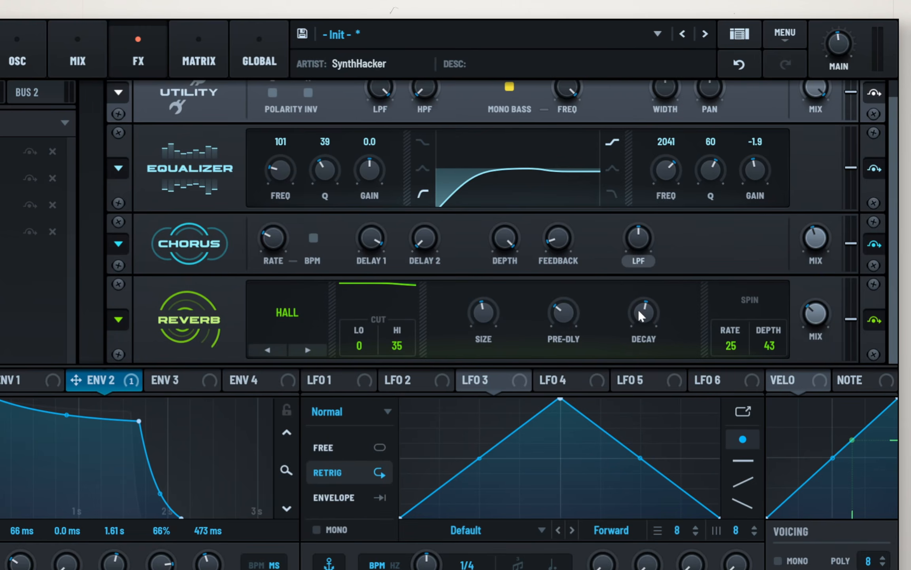
left_click_drag(641, 314, 647, 320)
mouse_move(819, 322)
left_mouse_down()
mouse_move(826, 300)
mouse_move(822, 319)
left_mouse_up()
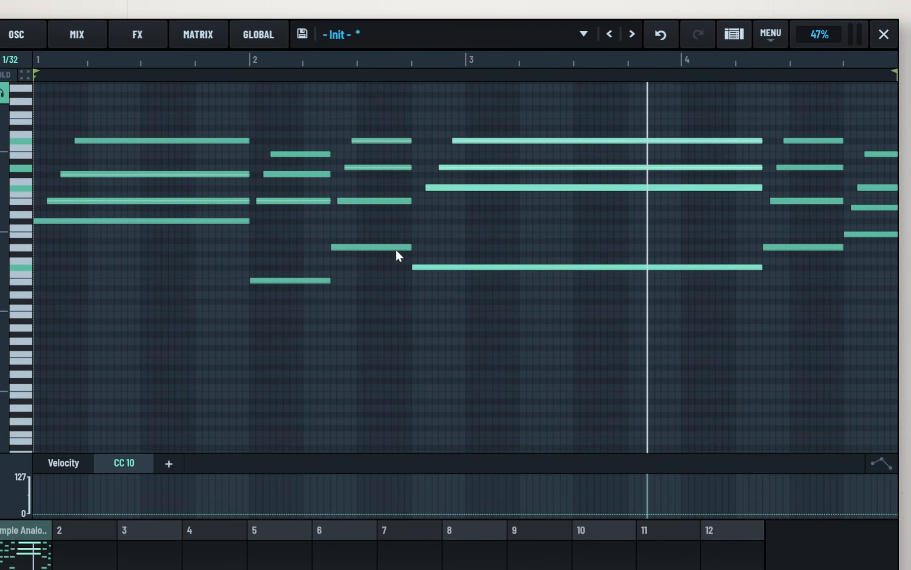
Step: Assign Macro 1 to Filter 1's cutoff, Macro 5 to the reverb mix and Macro 2 to the chorus mix
left_click(143, 39)
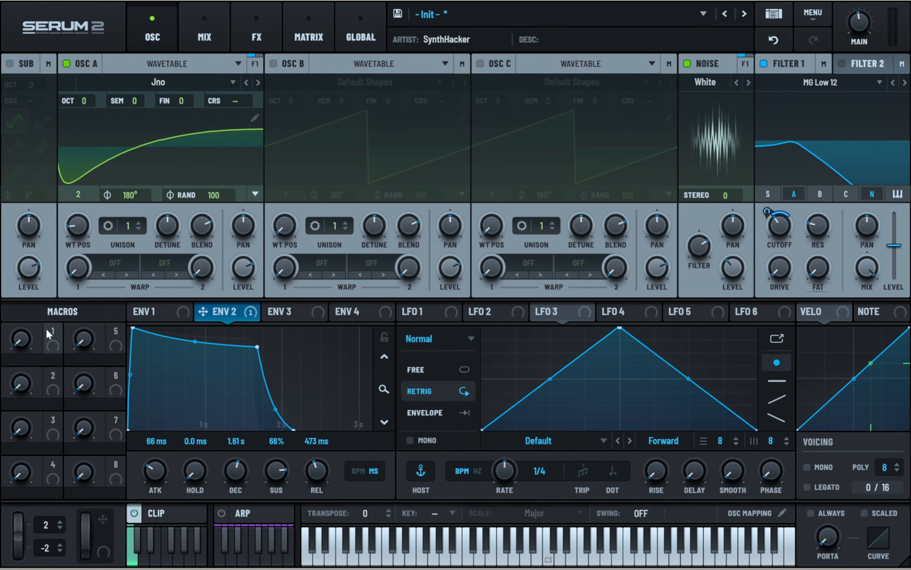
left_click_drag(47, 330, 775, 233)
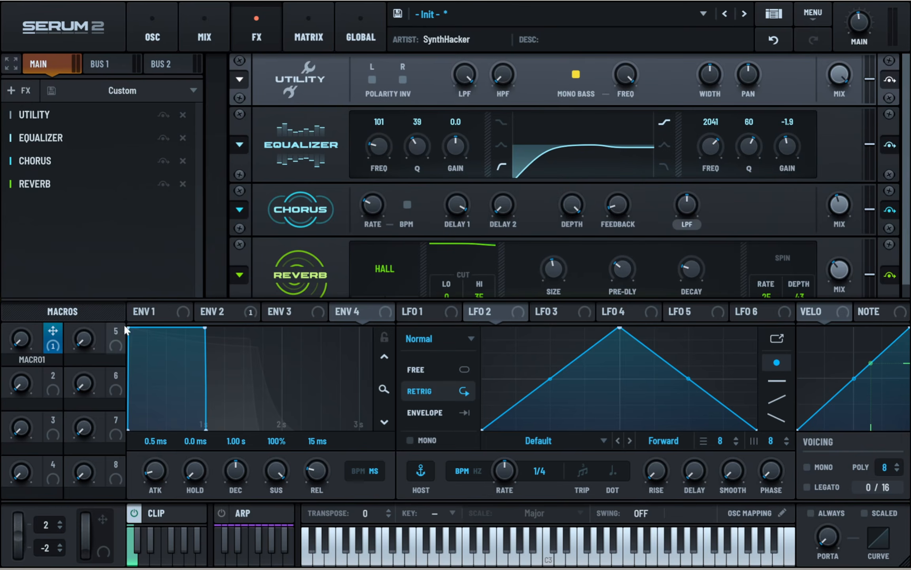
left_click_drag(115, 330, 839, 263)
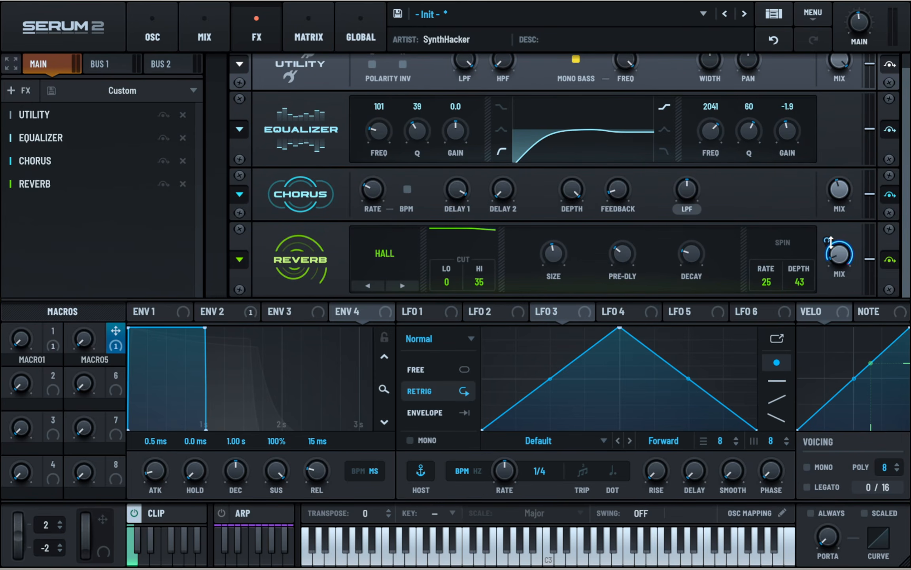
left_click_drag(53, 374, 835, 192)
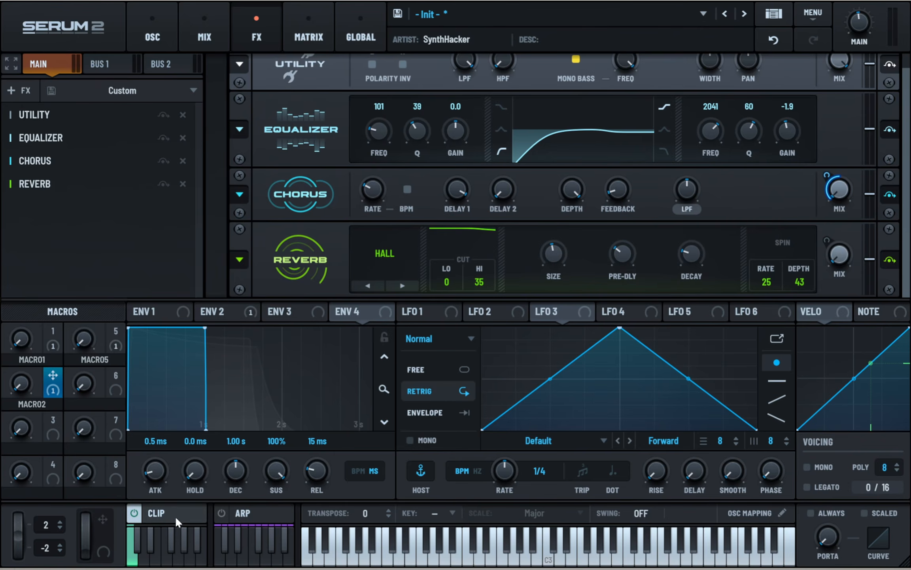
Step: Open the clip view, test the Filter, Chorus and Reverb macros at raised values with Reverb at 81, and lower all three, with Filter at 9
left_click(156, 512)
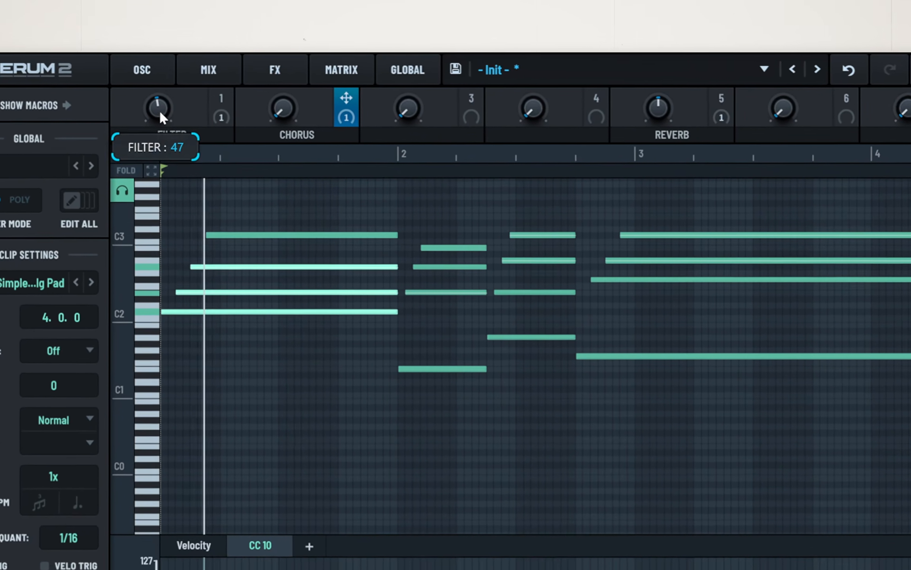
left_click_drag(160, 86, 164, 68)
left_click_drag(265, 89, 277, 54)
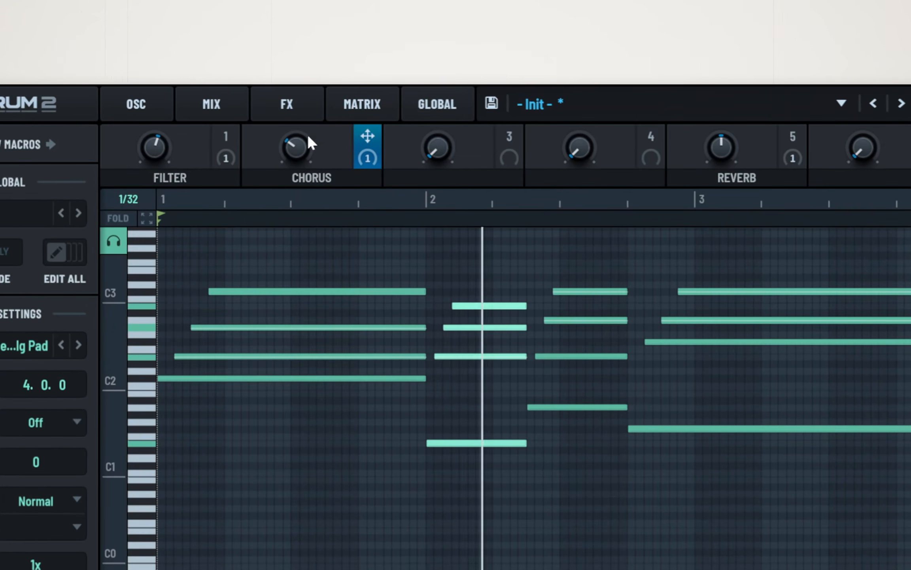
left_click_drag(307, 134, 305, 109)
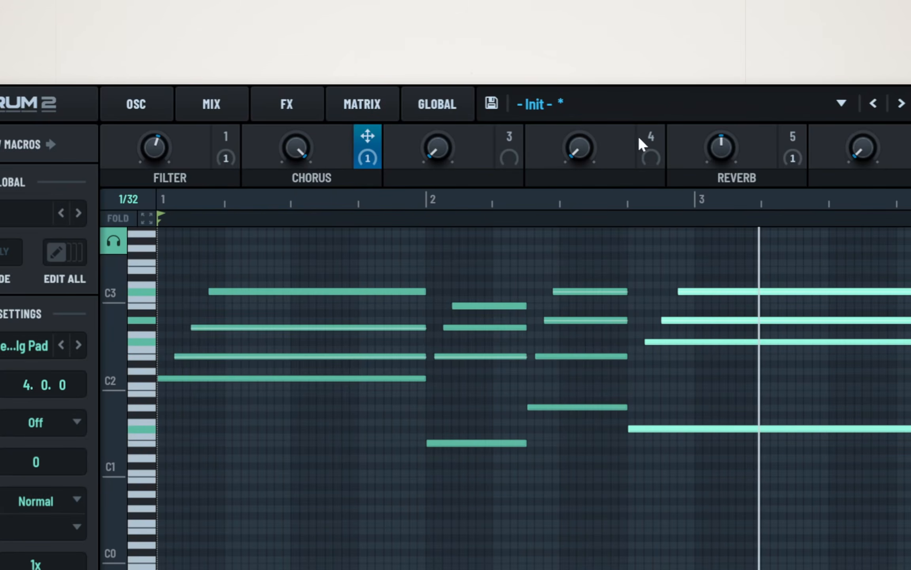
left_click_drag(720, 155, 742, 99)
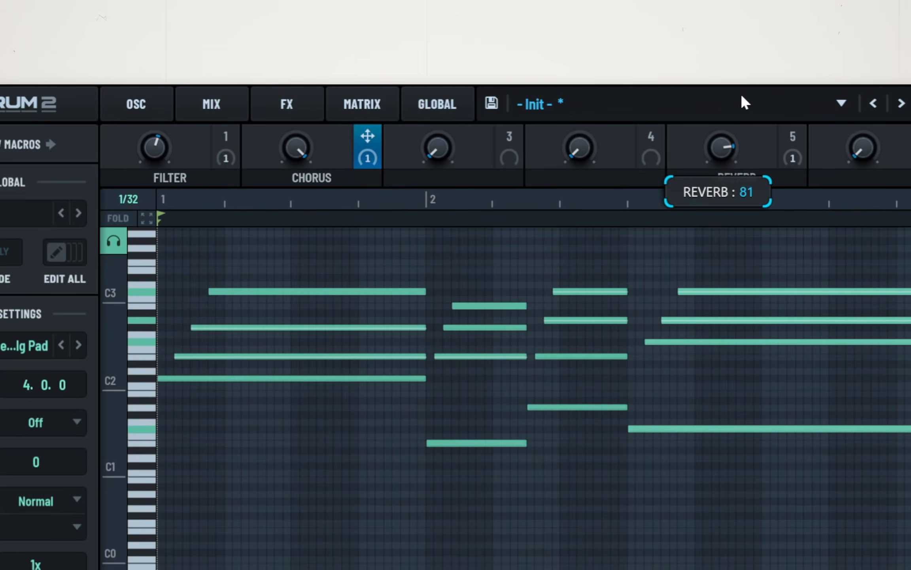
left_click_drag(174, 143, 166, 285)
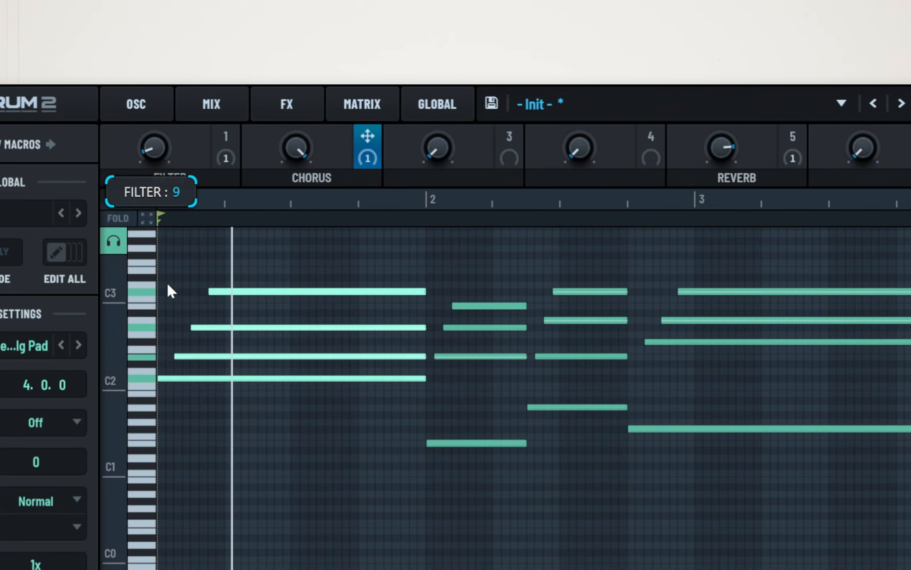
left_click_drag(710, 165, 718, 319)
left_click_drag(297, 147, 309, 362)
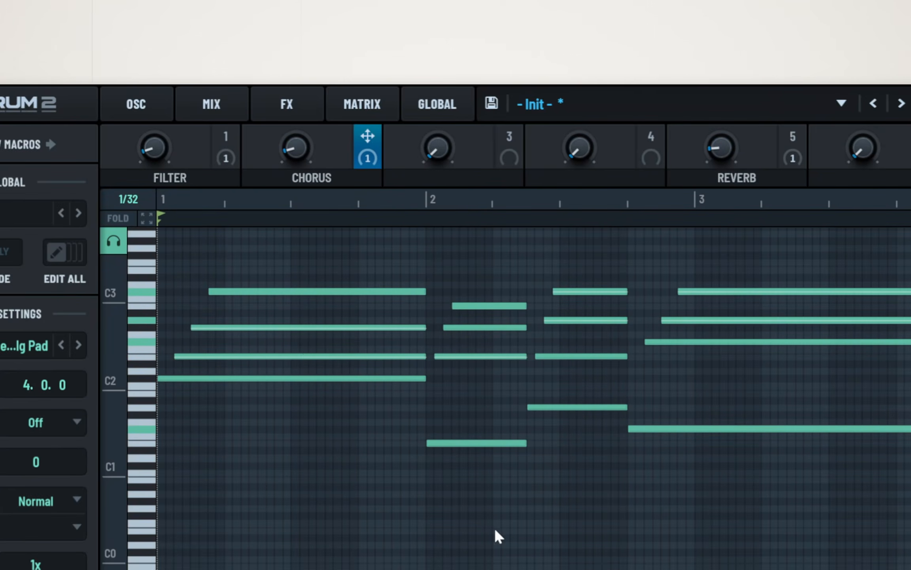